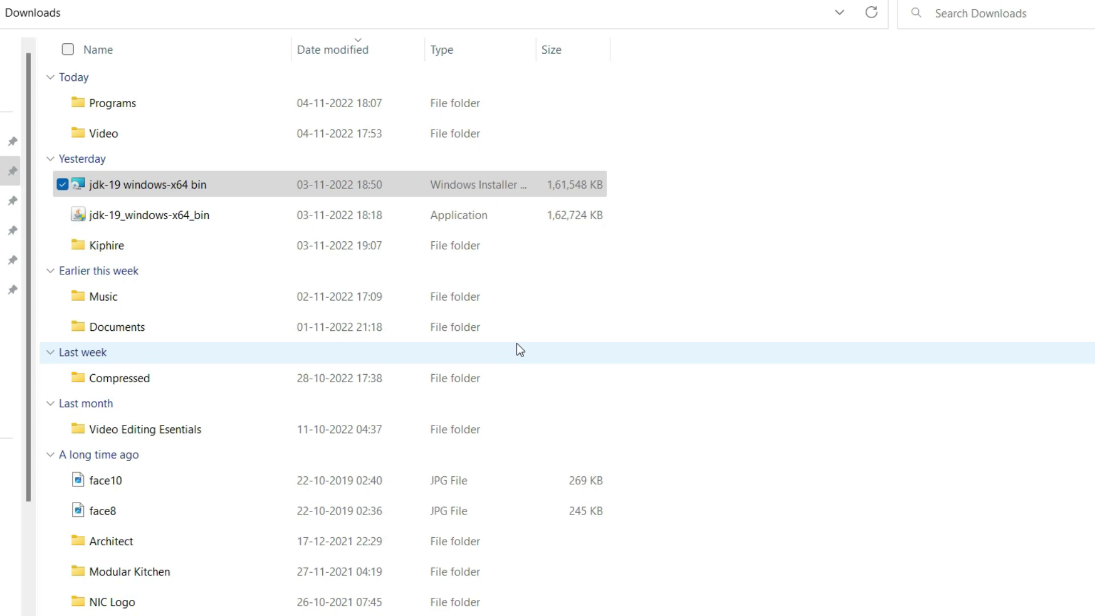
Try running the JDK 19 MSI installer and dismiss the resulting Error 1723 messages
click(373, 189)
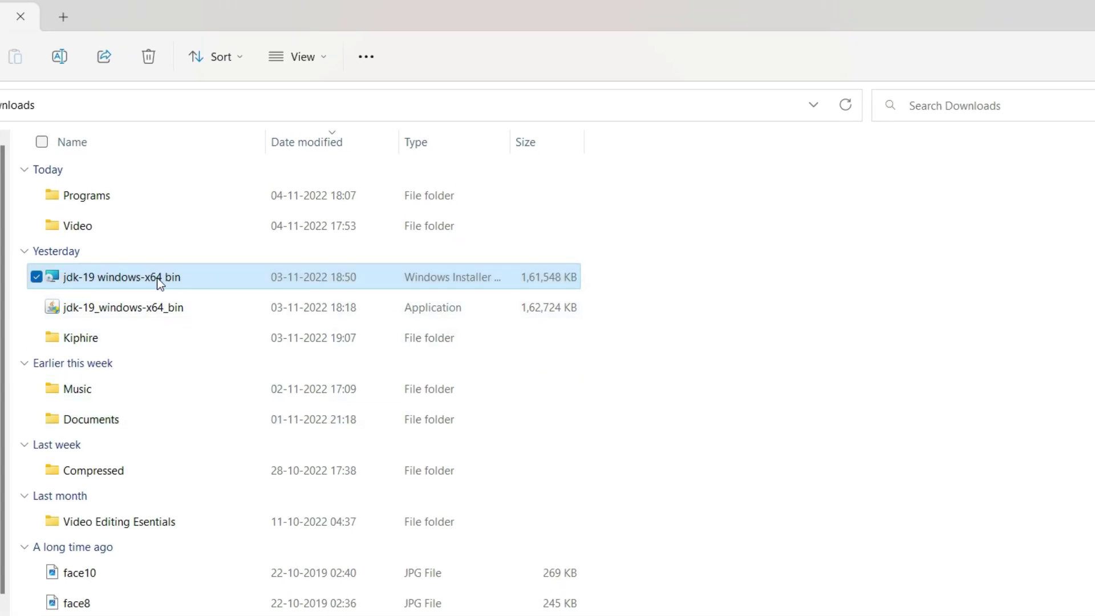
double_click(161, 281)
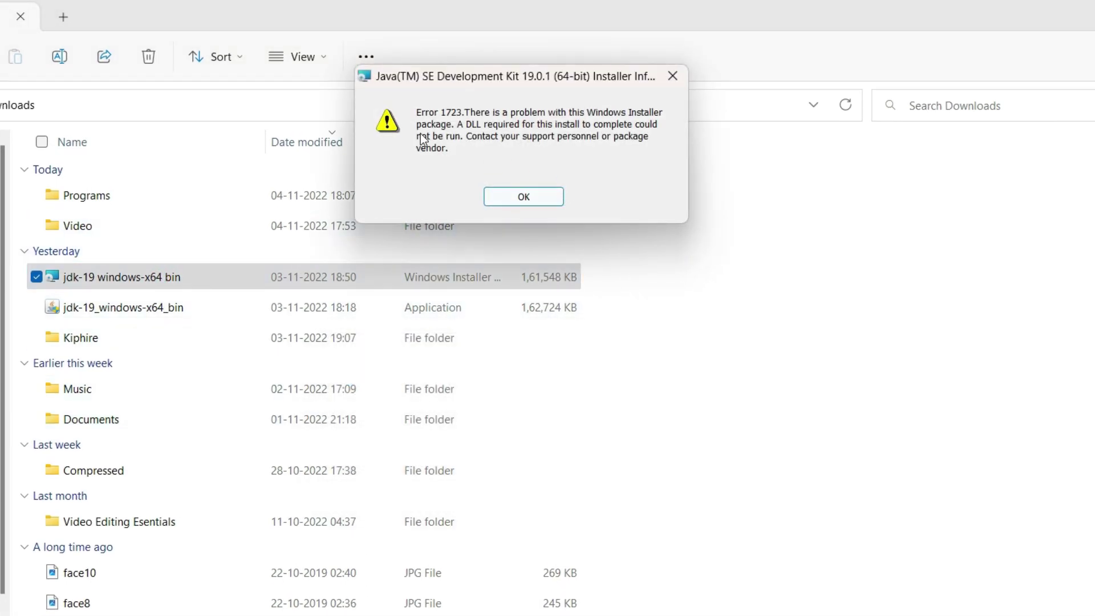
click(529, 196)
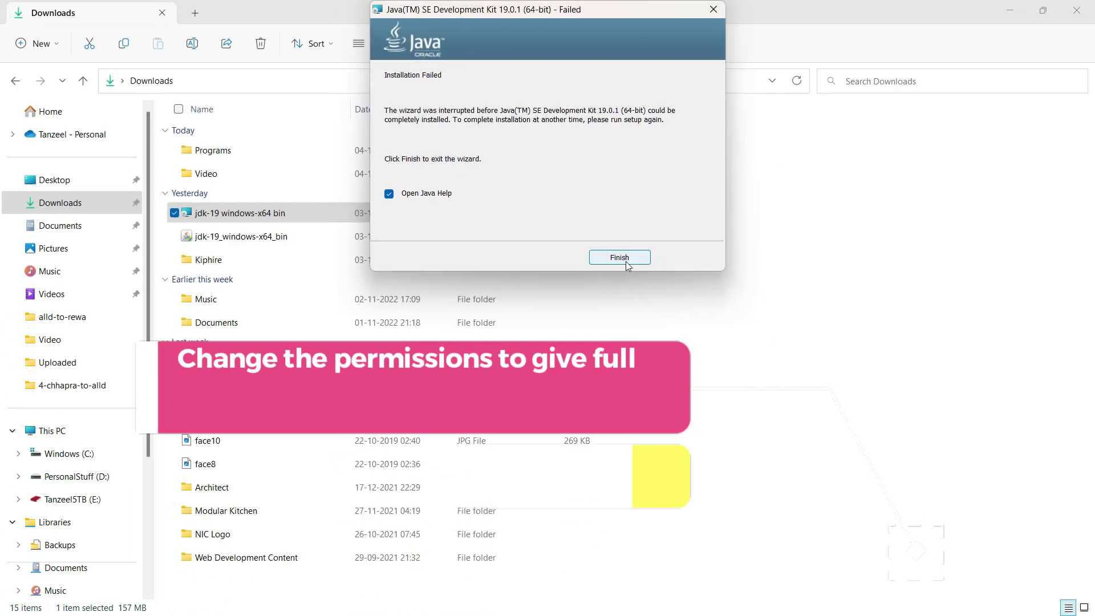
click(621, 337)
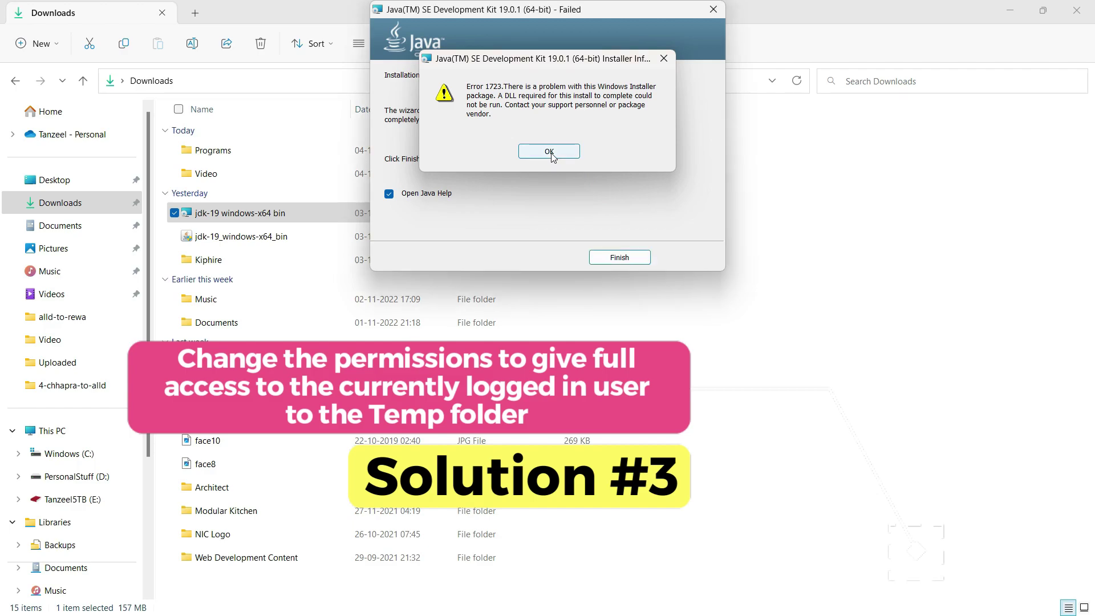
click(549, 152)
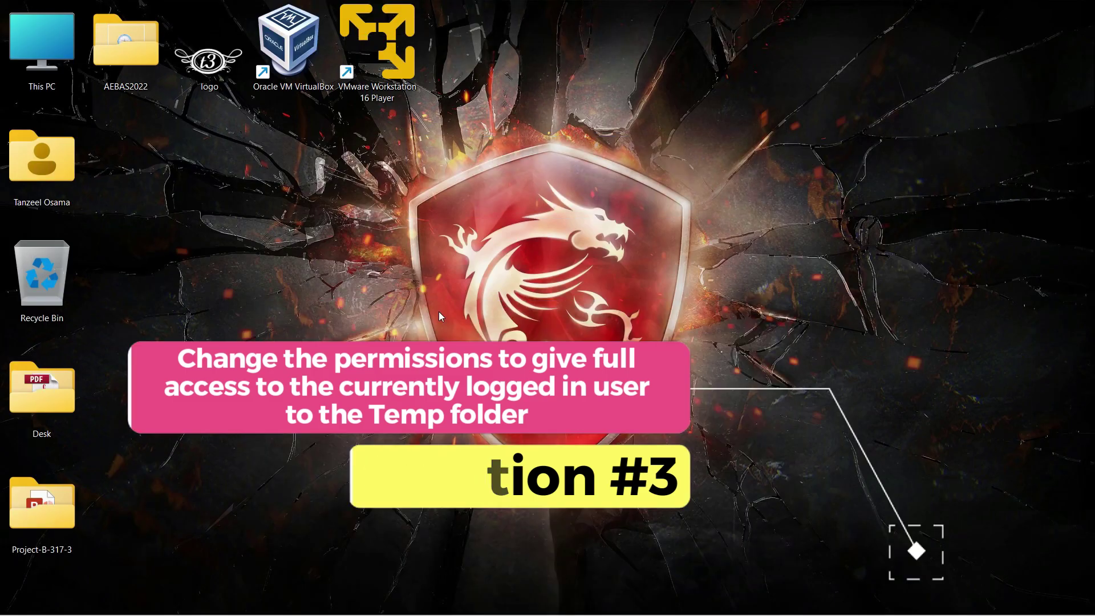
Run netplwiz from the Run dialog to open User Accounts
click(455, 442)
key(super+r)
text(net)
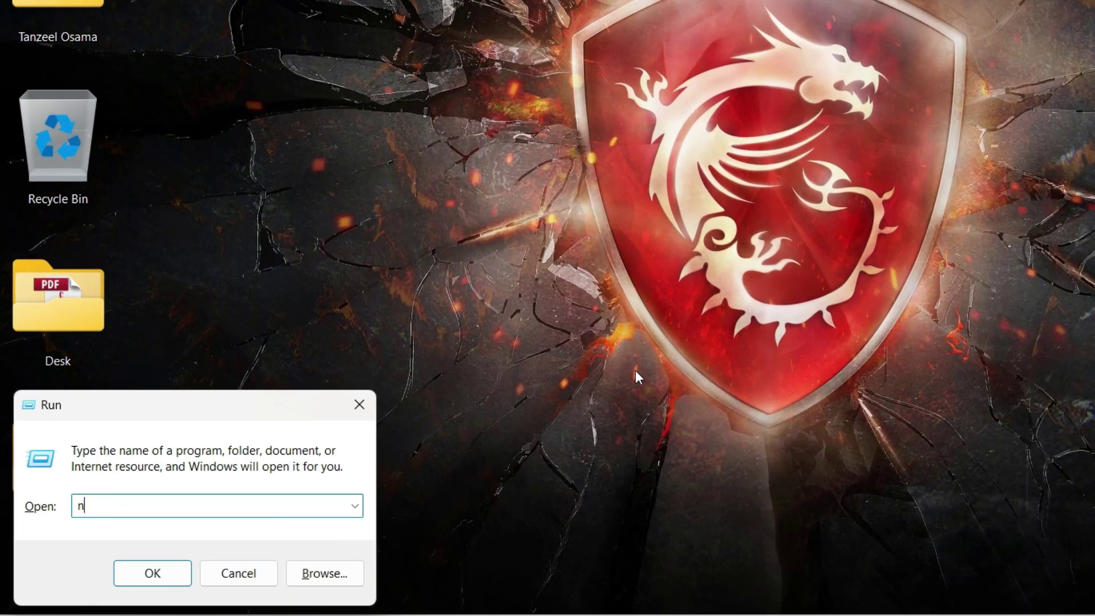
text(plwiz)
key(Return)
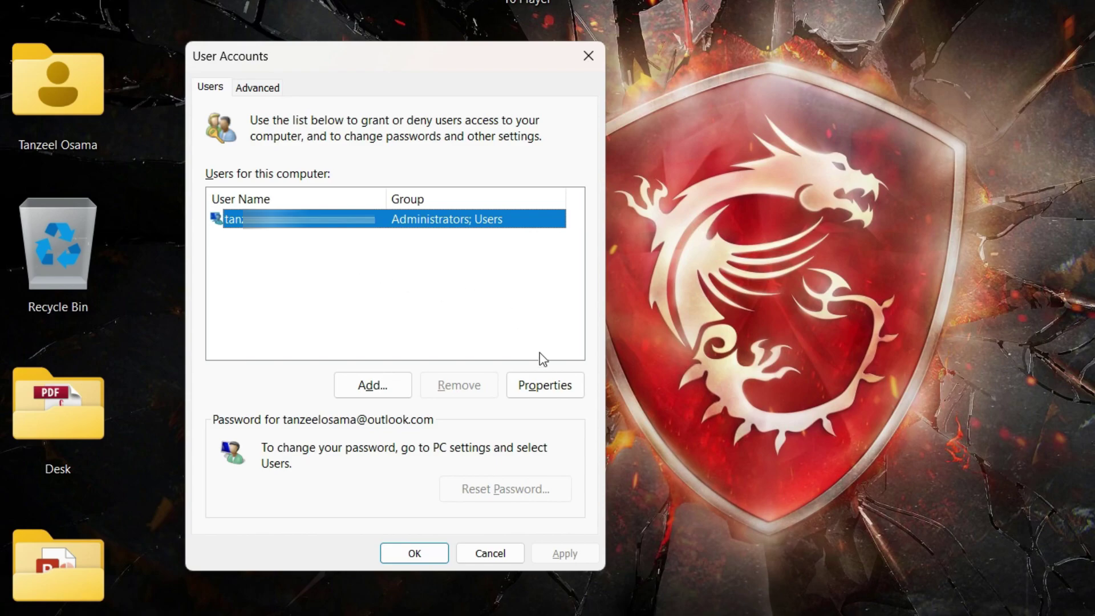
Check the administrator account's user name in its Properties, then close both account windows
click(542, 384)
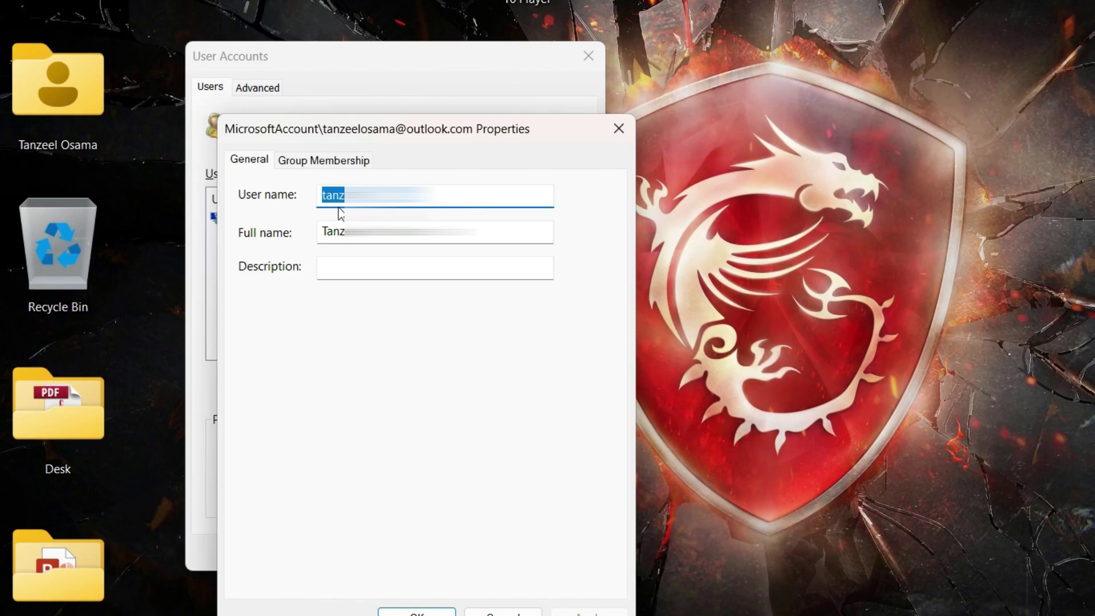
click(619, 129)
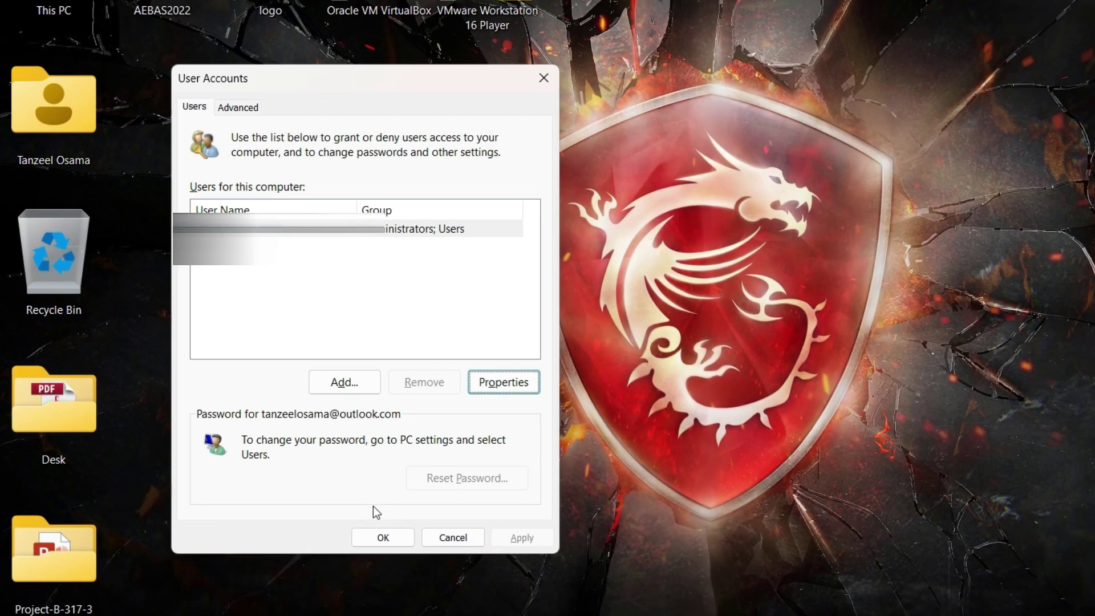
click(415, 553)
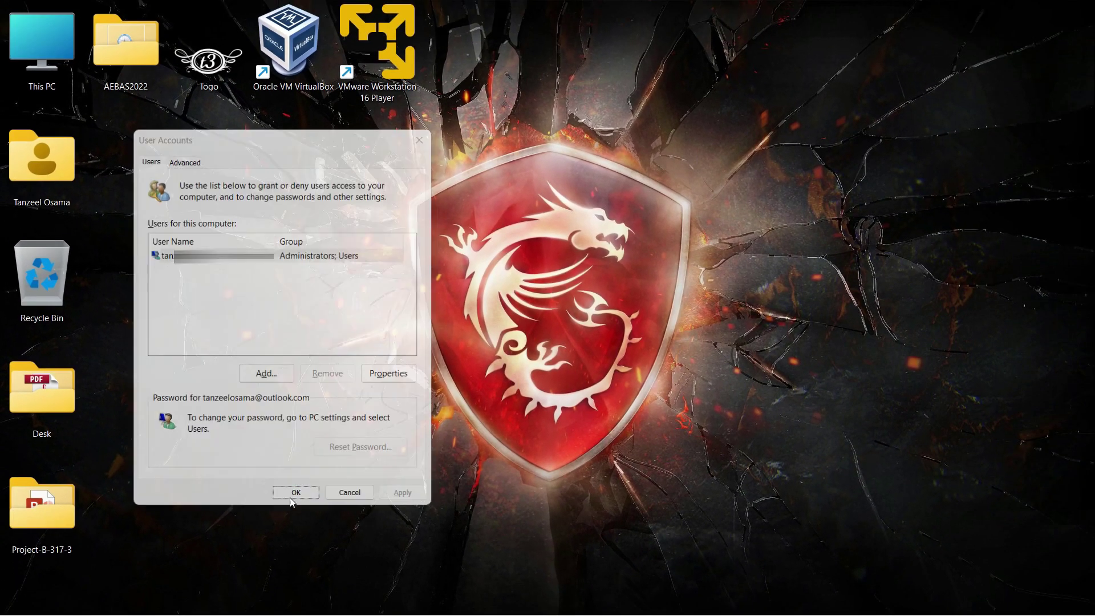
Open File Explorer on the Downloads folder and show the 'See more' toolbar commands
mouse_move(406, 614)
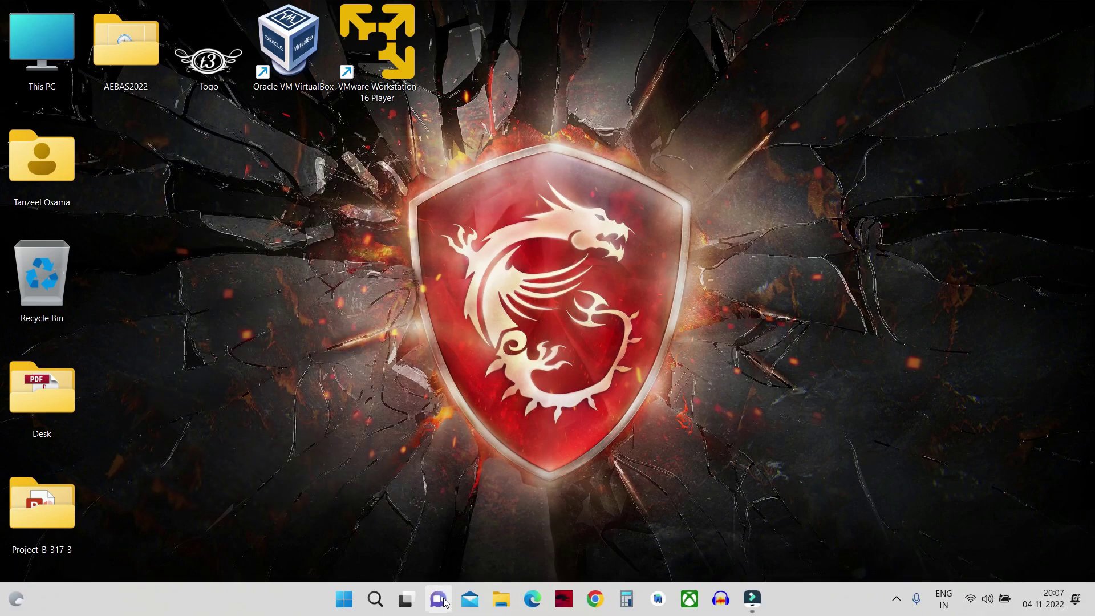
click(503, 600)
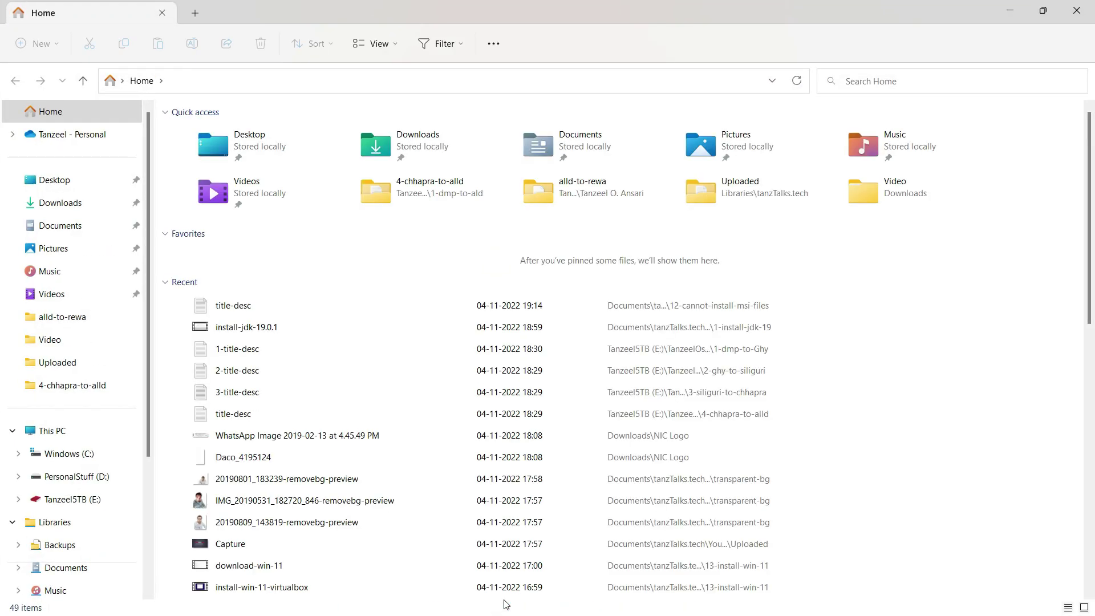
click(85, 208)
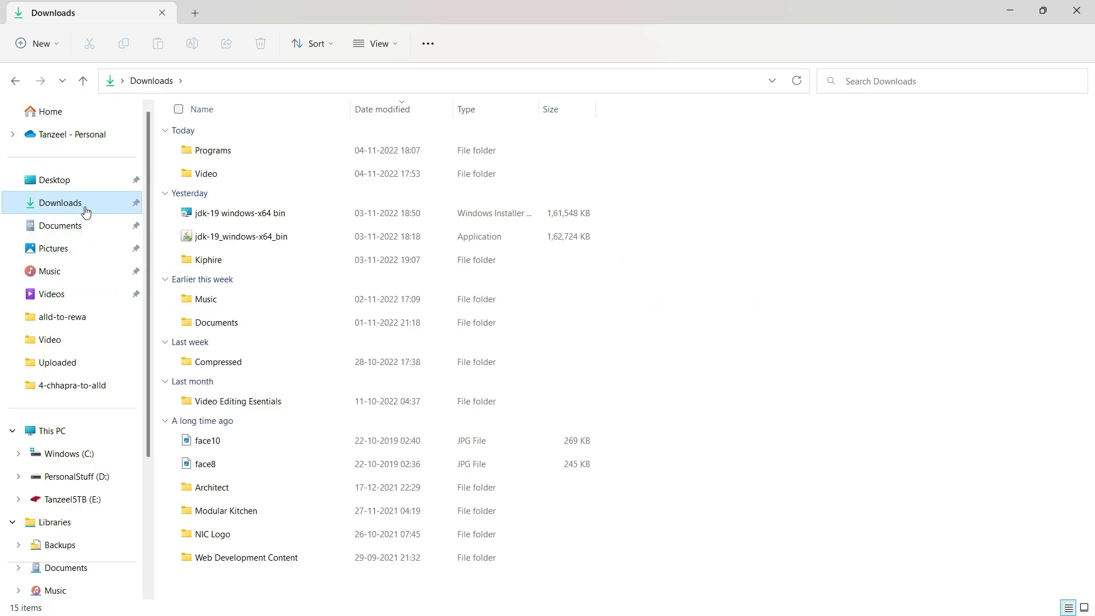
click(420, 51)
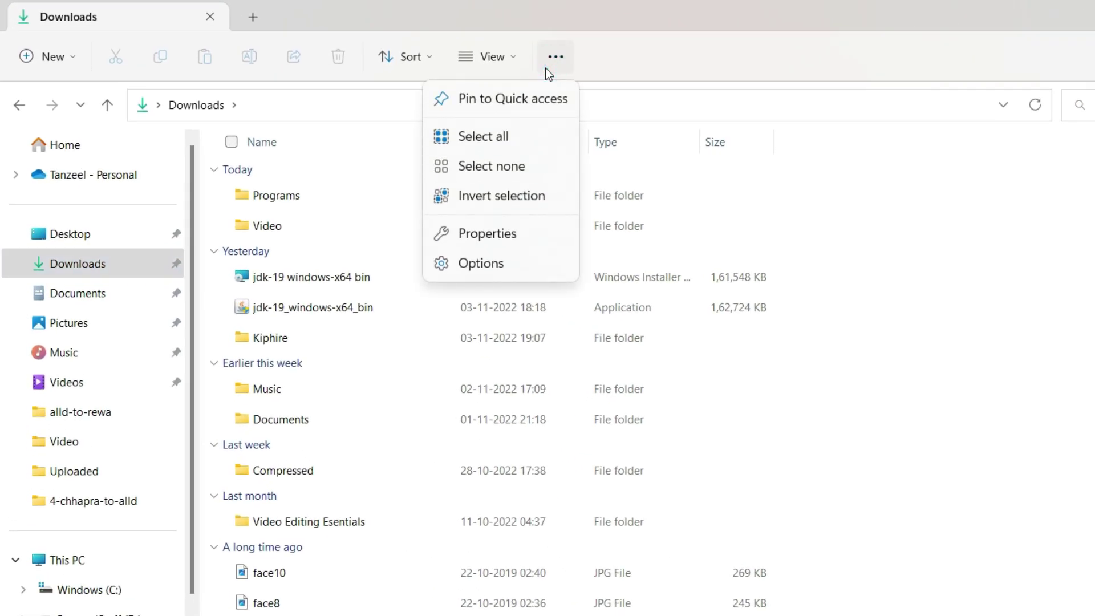
Turn on 'Show hidden files, folders, and drives' in Folder Options and apply it
click(540, 267)
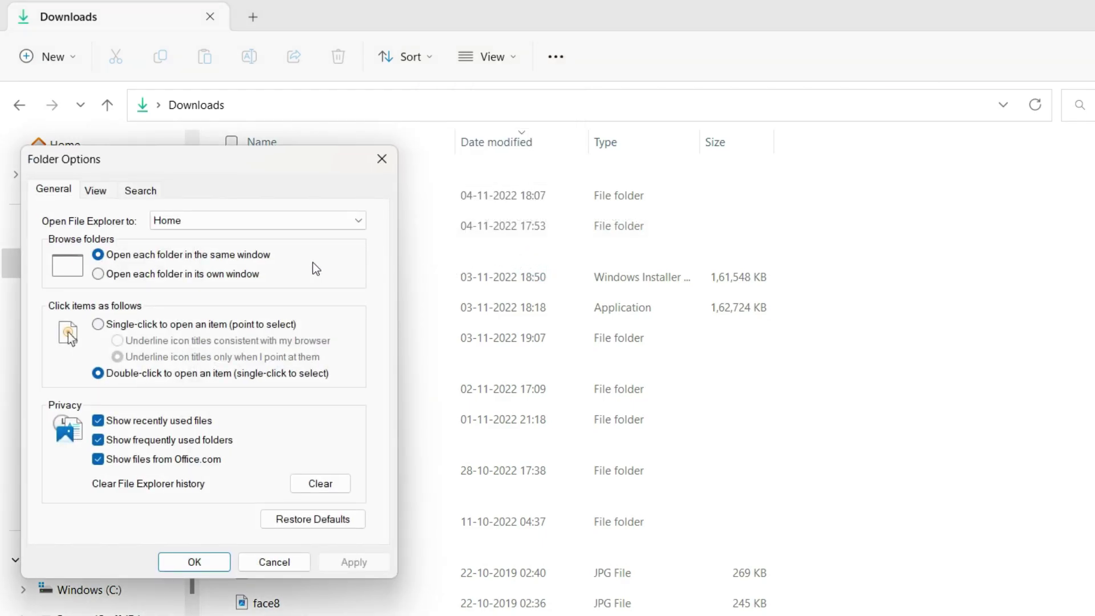
click(95, 191)
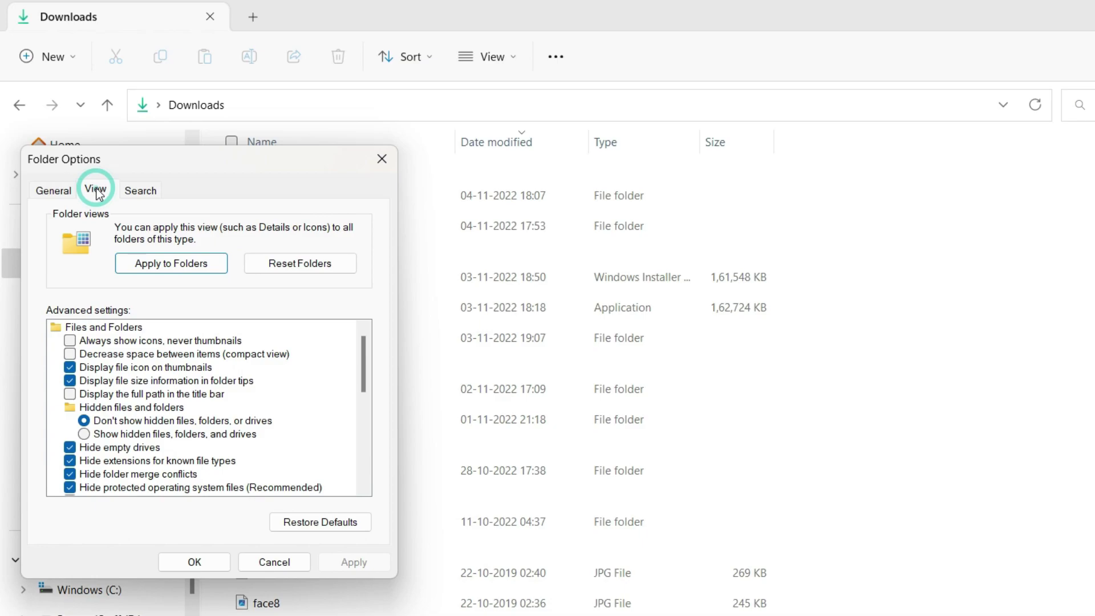
click(130, 439)
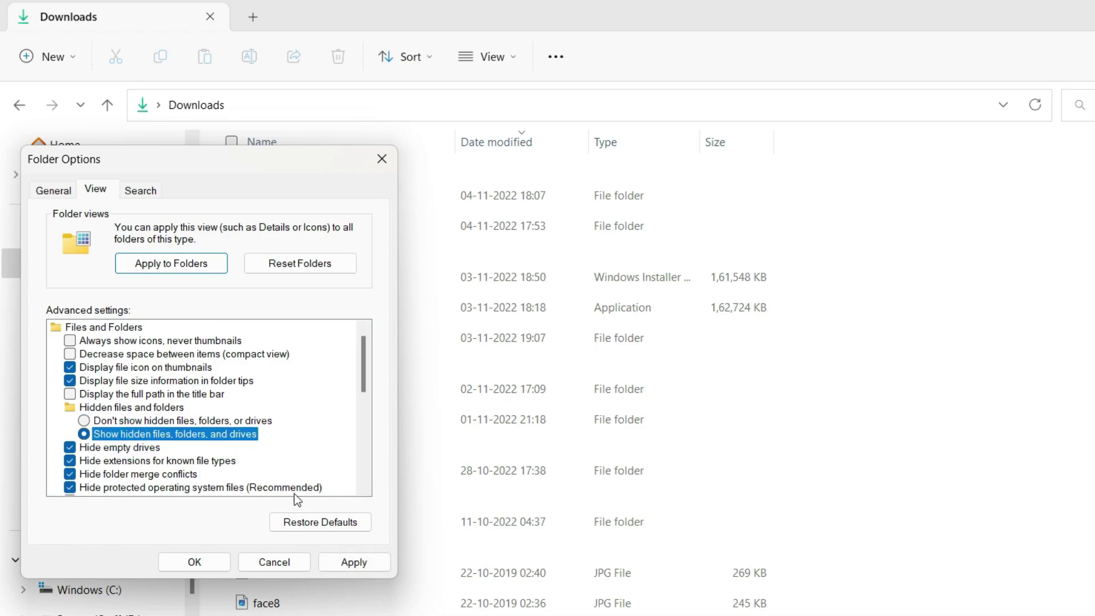
click(328, 562)
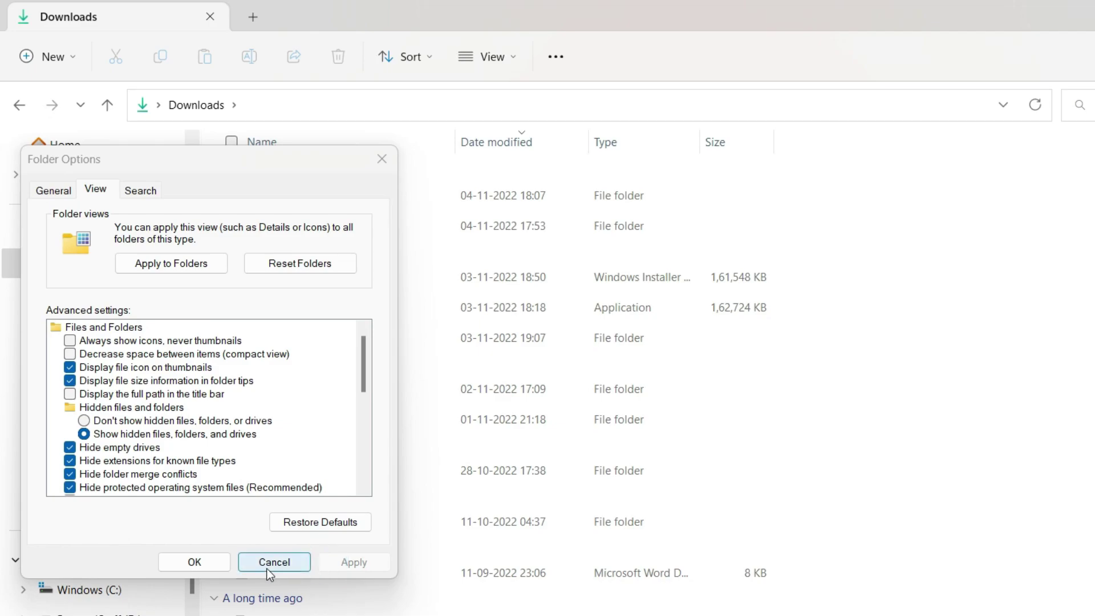
click(226, 566)
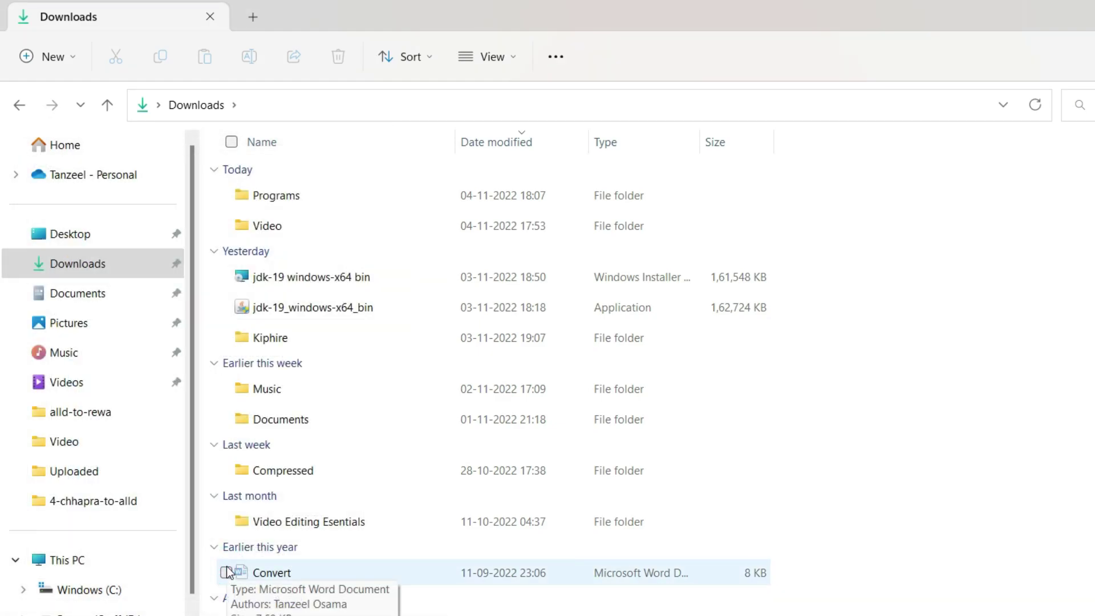
Browse from This PC through Windows (C:), Users, the user folder, AppData and Local down to Temp
click(64, 563)
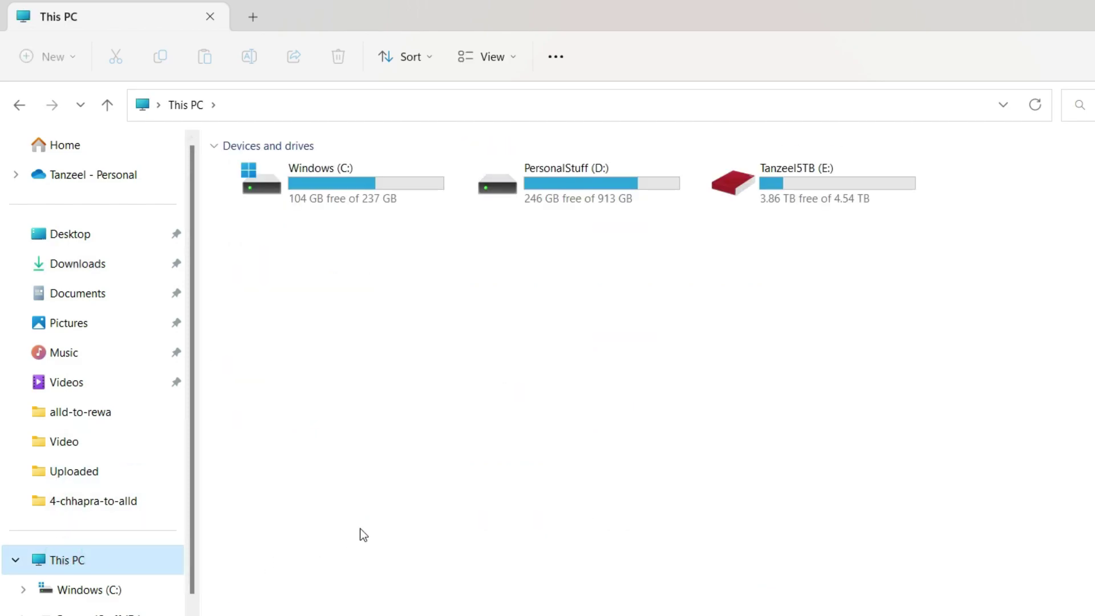
double_click(349, 169)
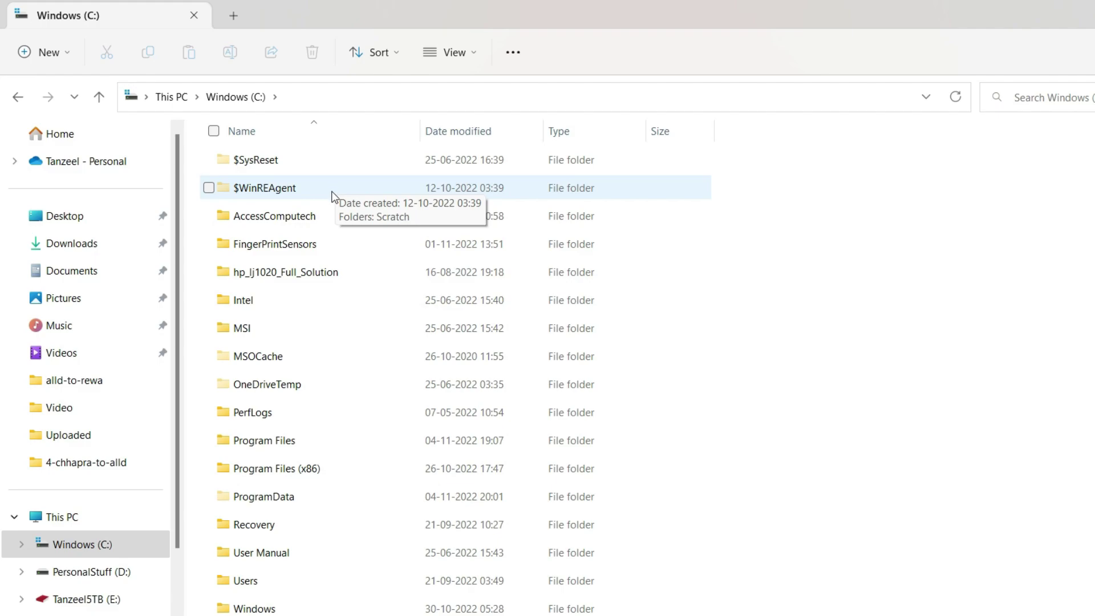
double_click(288, 572)
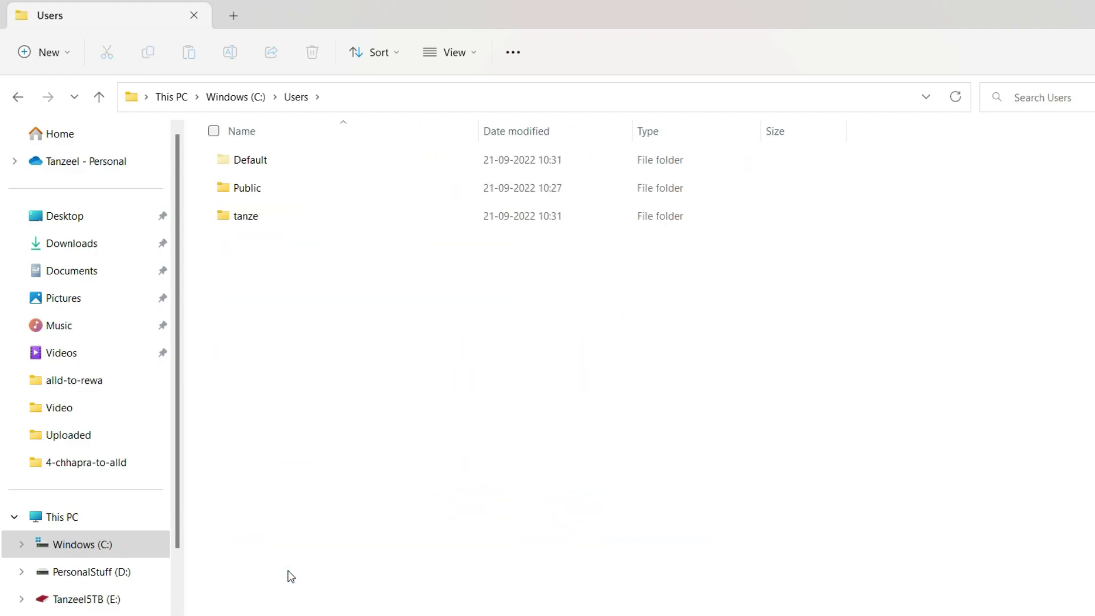
double_click(252, 220)
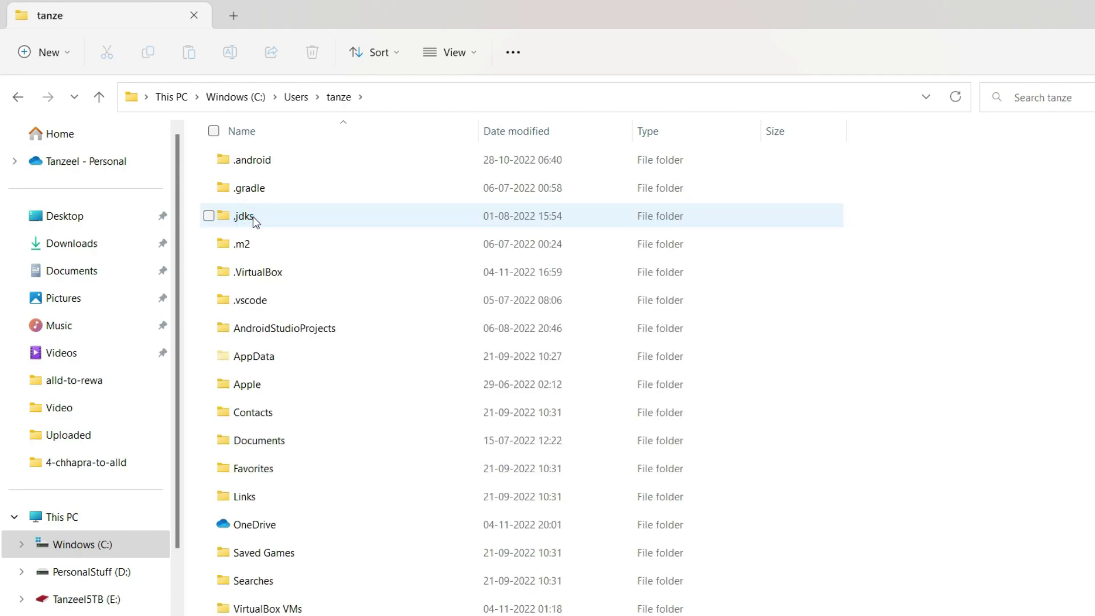
double_click(262, 361)
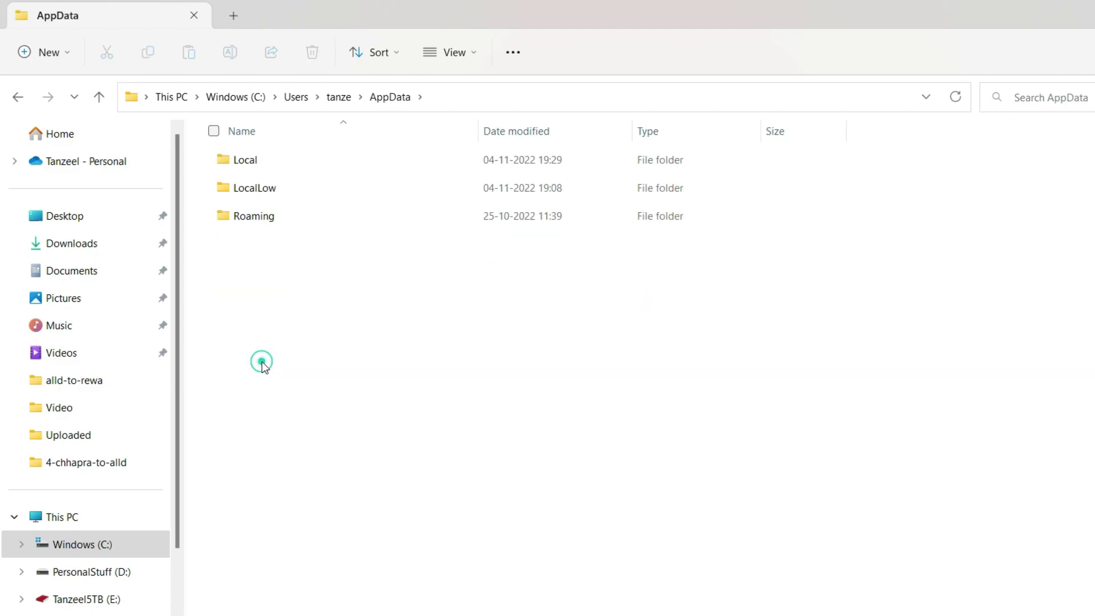
double_click(258, 169)
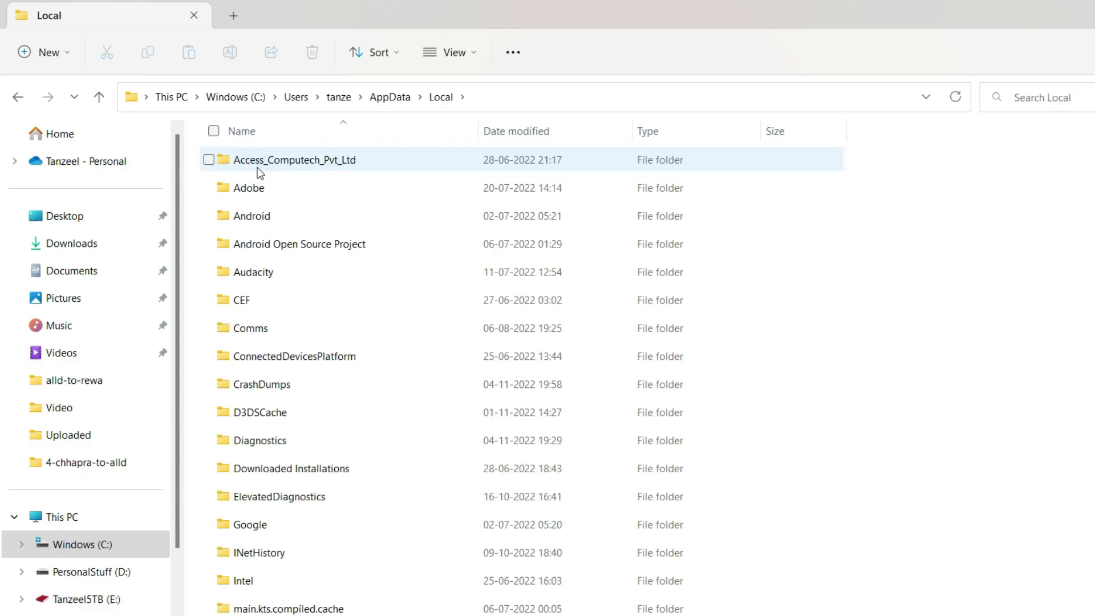
scroll(284, 401, down, 5)
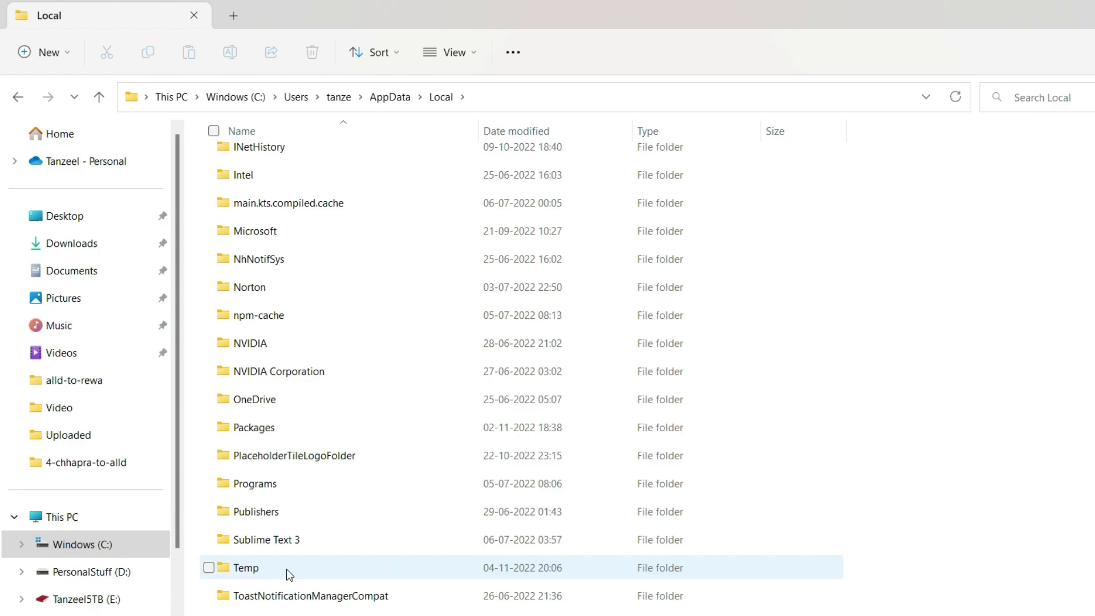
Open the Temp folder's Security permissions for editing and bring up Select Users or Groups
right_click(243, 578)
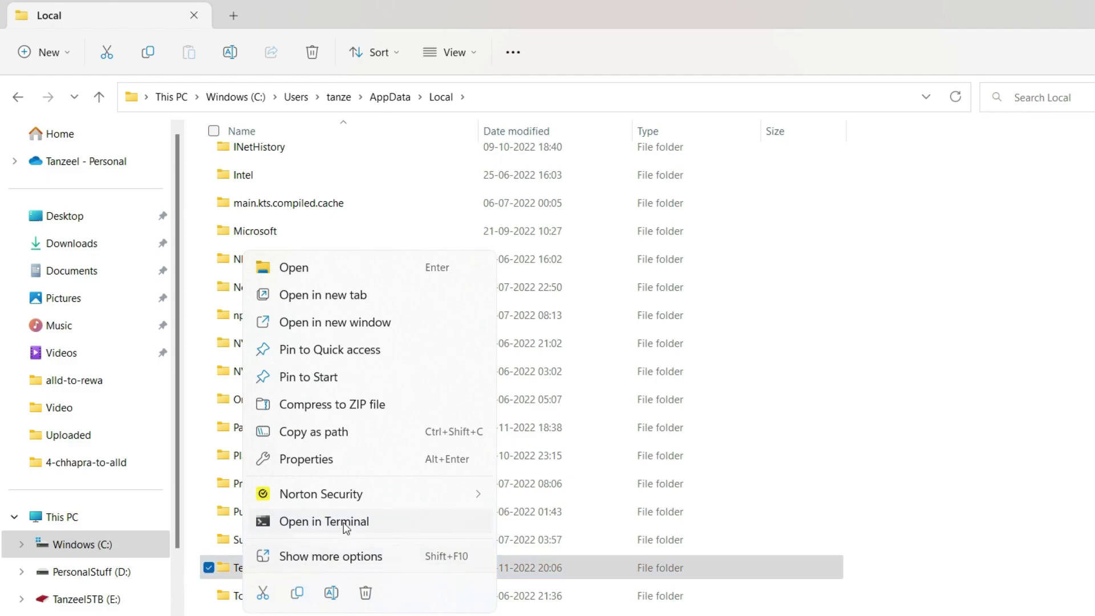
click(372, 461)
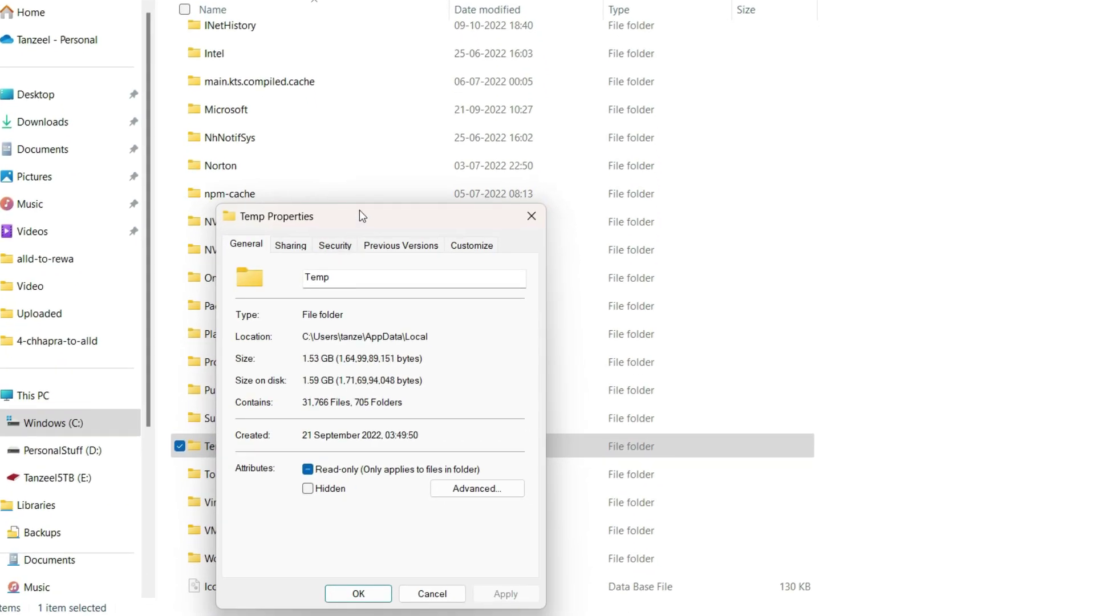
drag(359, 211, 386, 67)
click(363, 101)
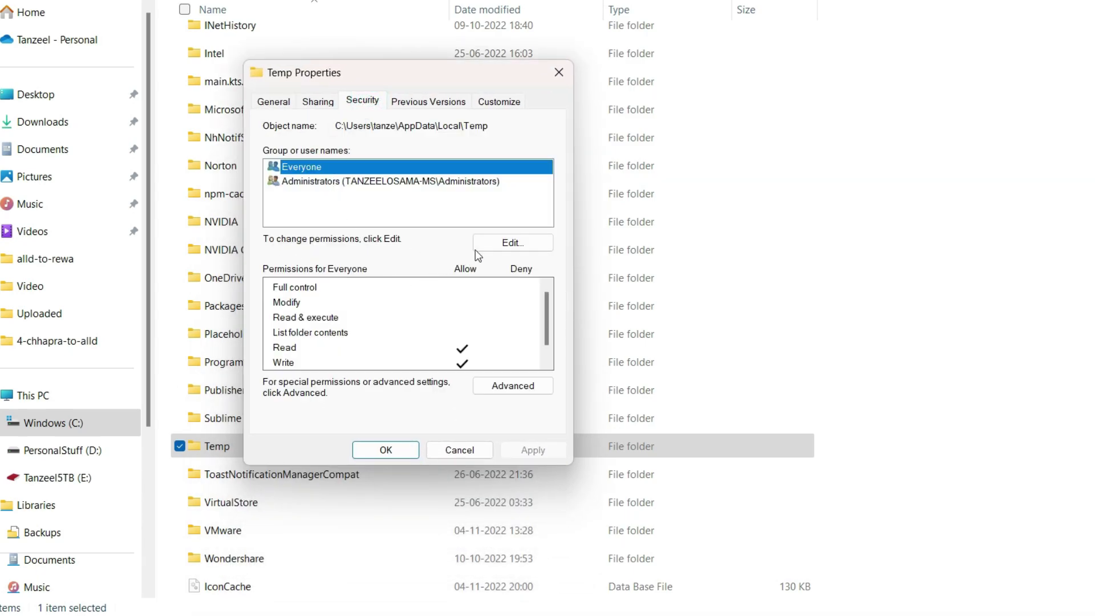
click(496, 244)
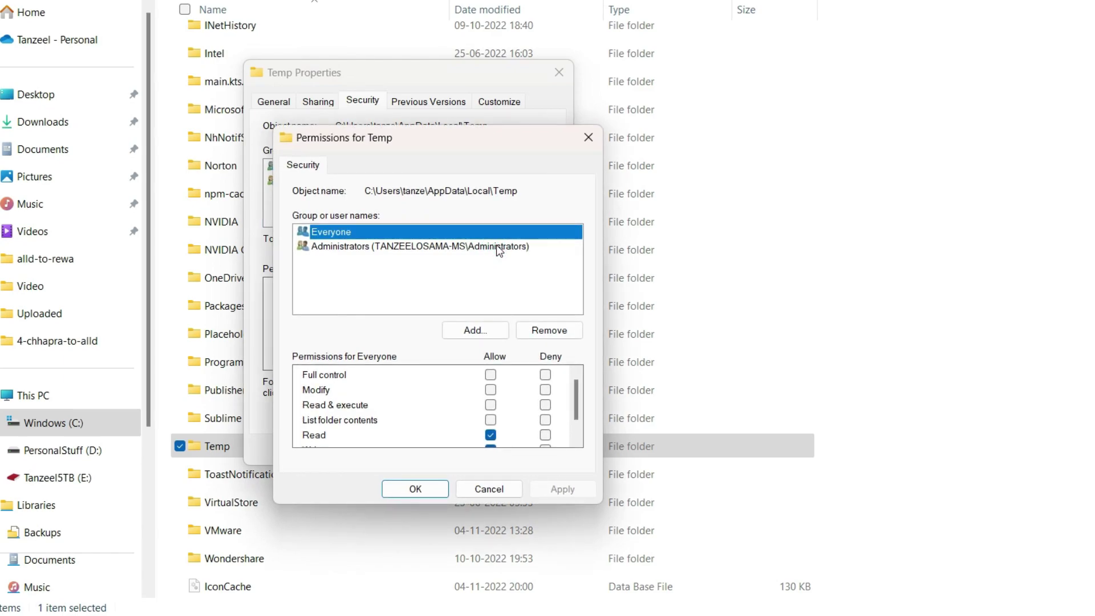
click(475, 330)
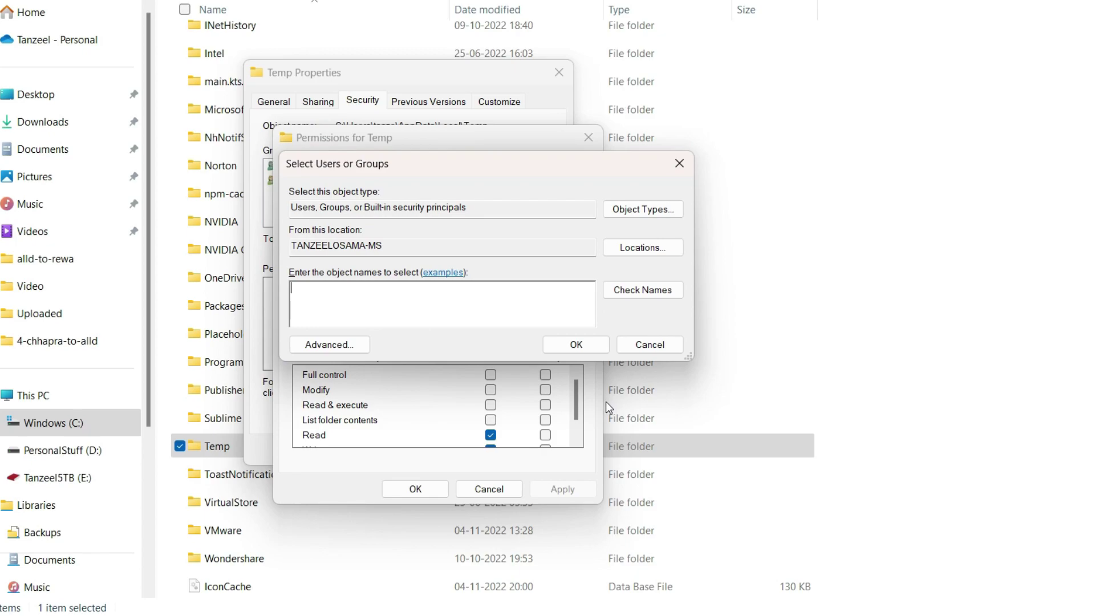
List all users and groups in the advanced search, widening the Name column to read them
click(345, 344)
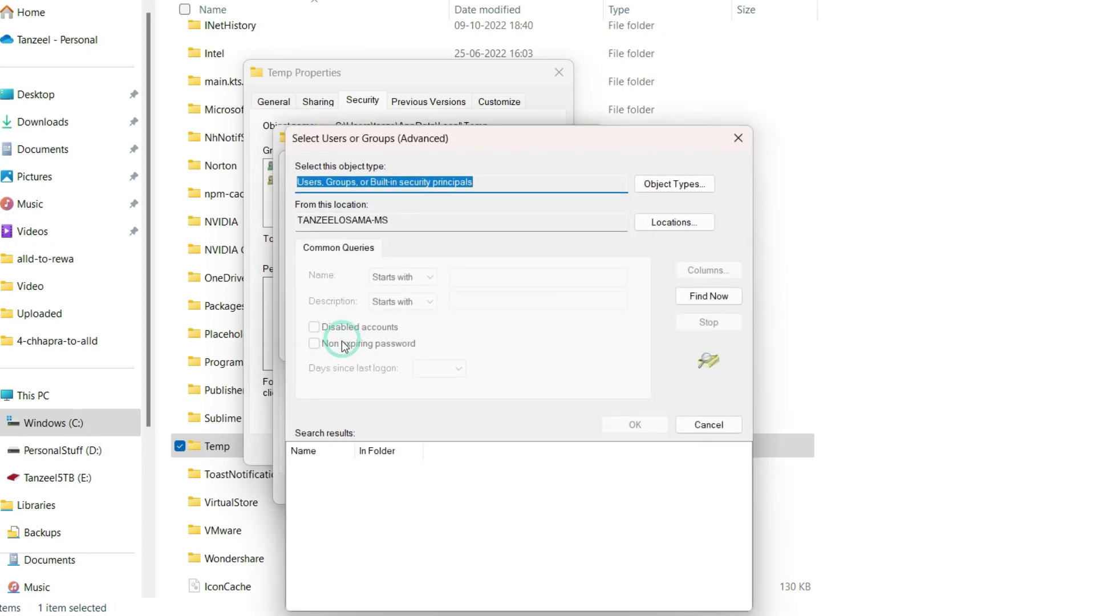
click(711, 301)
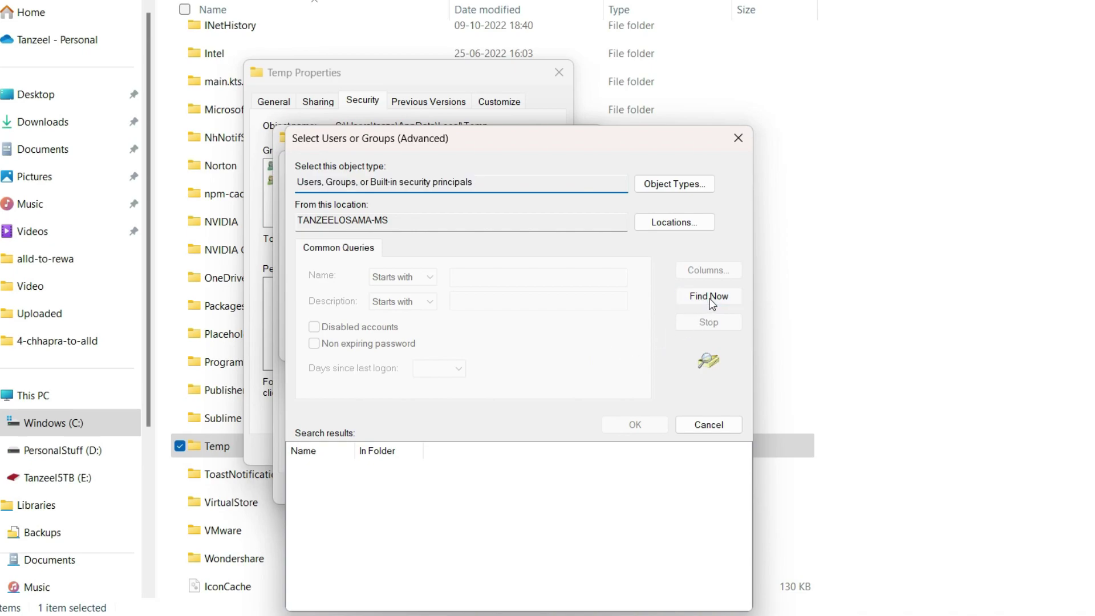
drag(551, 150, 538, 25)
scroll(411, 348, down, 2)
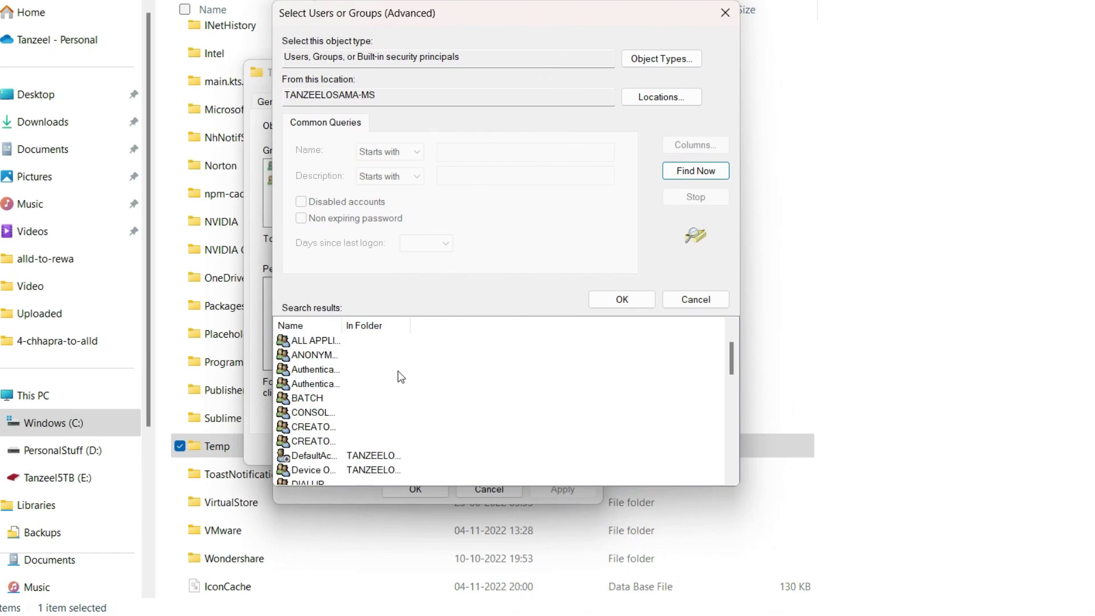
drag(342, 325, 442, 324)
scroll(457, 372, up, 2)
drag(511, 322, 577, 322)
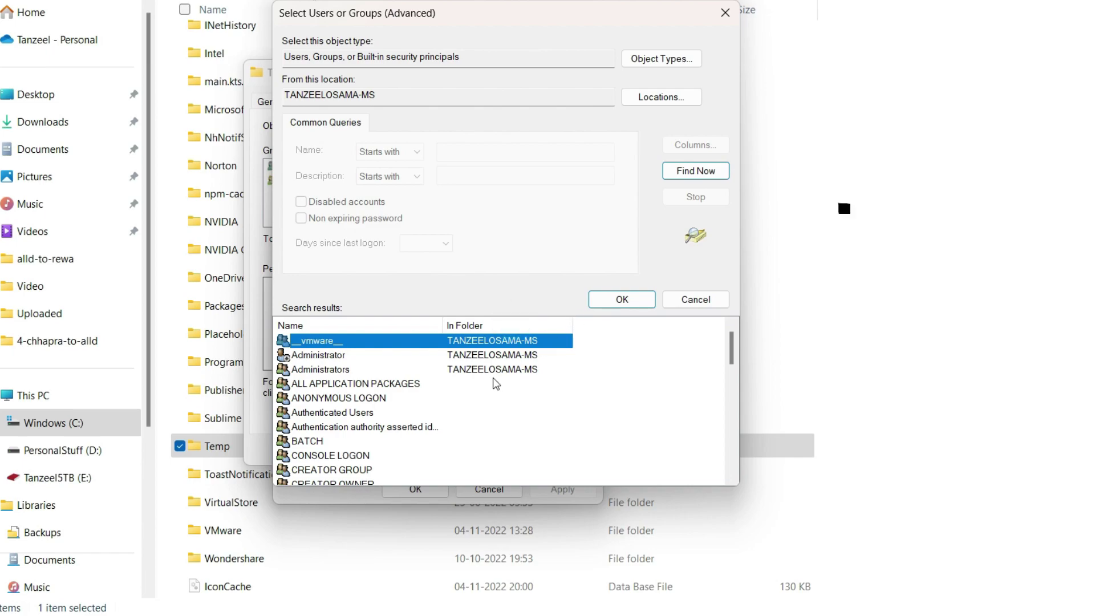
scroll(493, 378, down, 2)
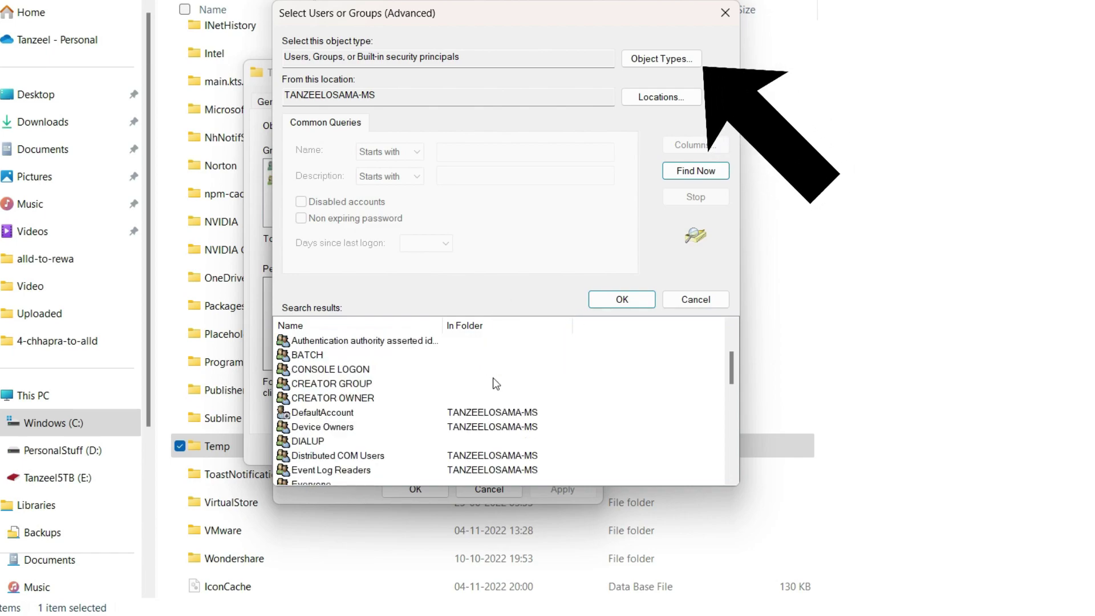
scroll(492, 378, down, 4)
scroll(493, 377, down, 5)
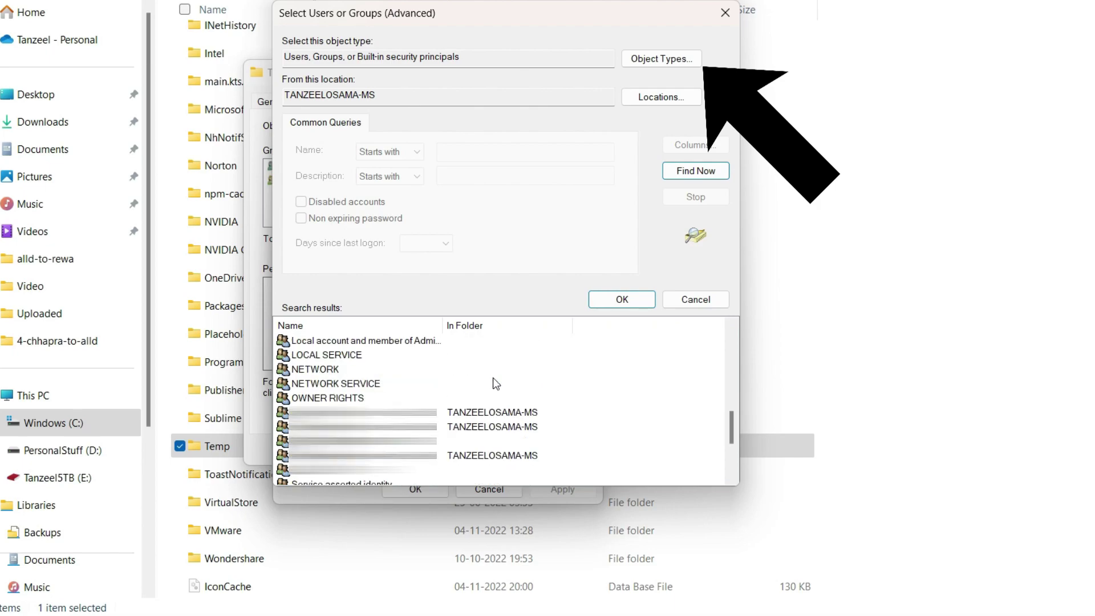
Limit object types to Users only, search again, and select the logged-in user's account
click(656, 61)
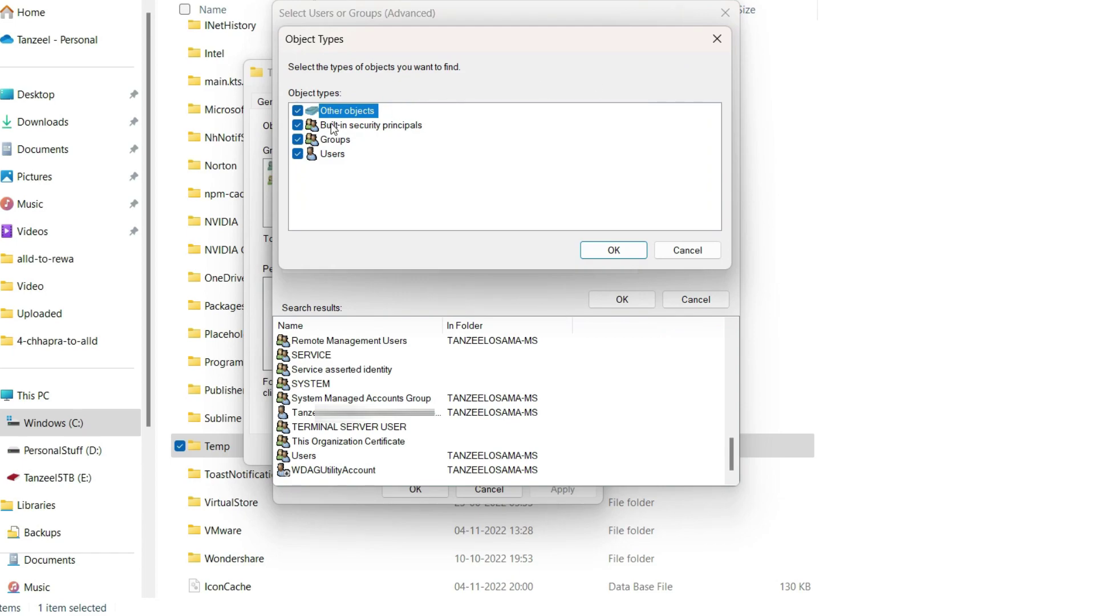
click(298, 140)
click(297, 125)
click(298, 111)
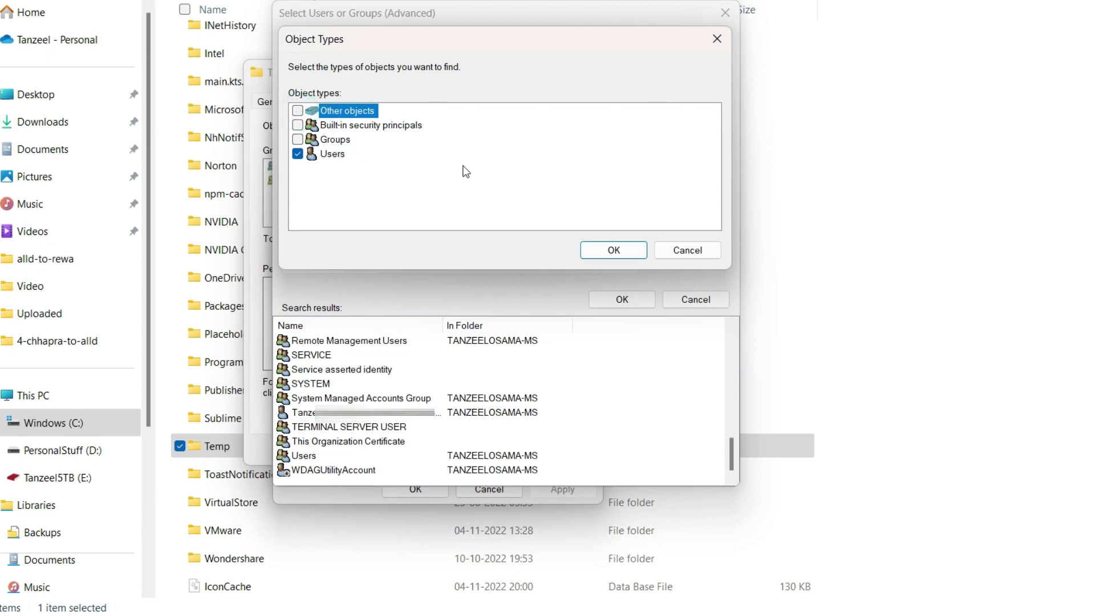
click(610, 250)
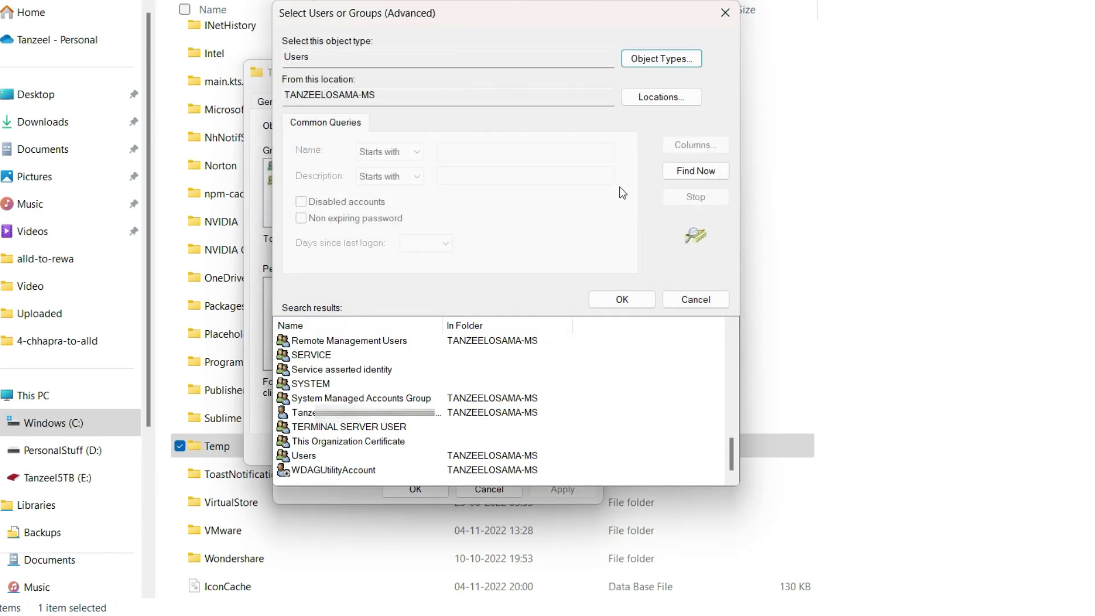
click(704, 172)
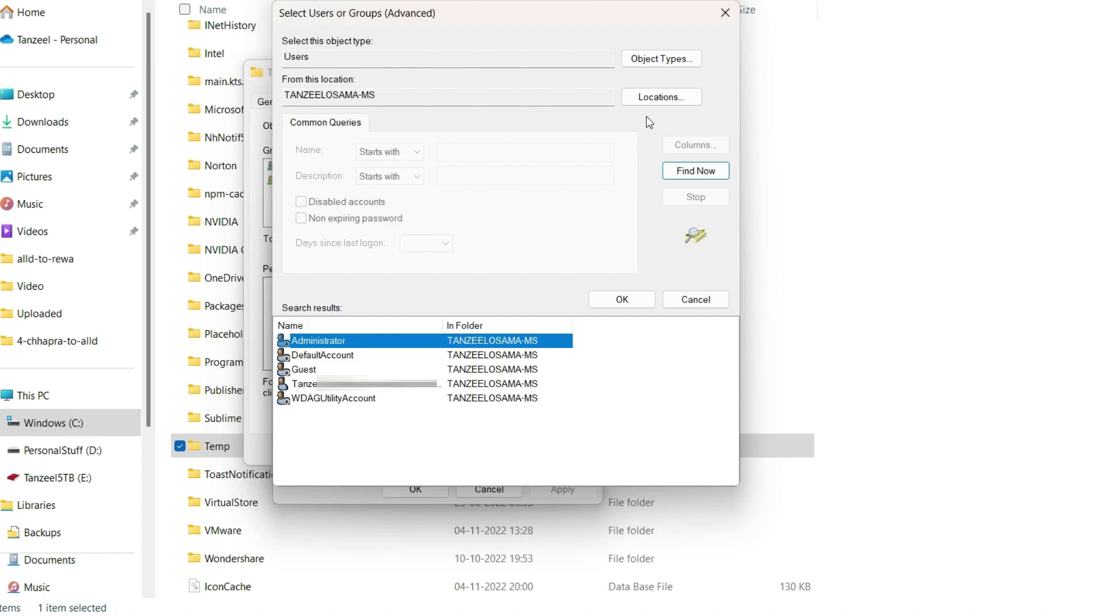
click(371, 383)
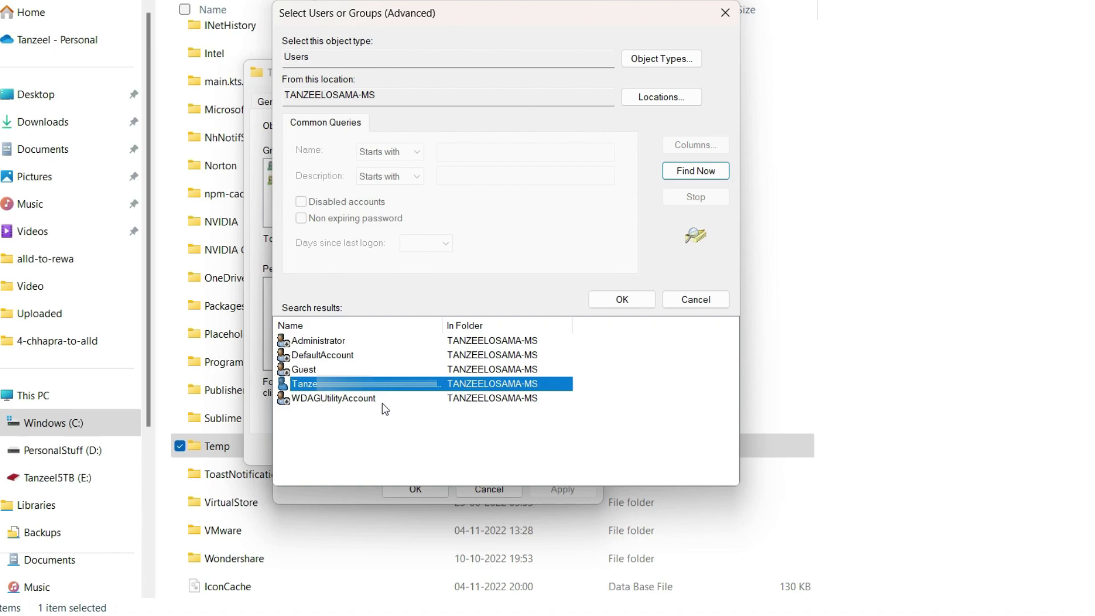
Add the logged-in user to Temp's permissions and allow it Full control
click(624, 300)
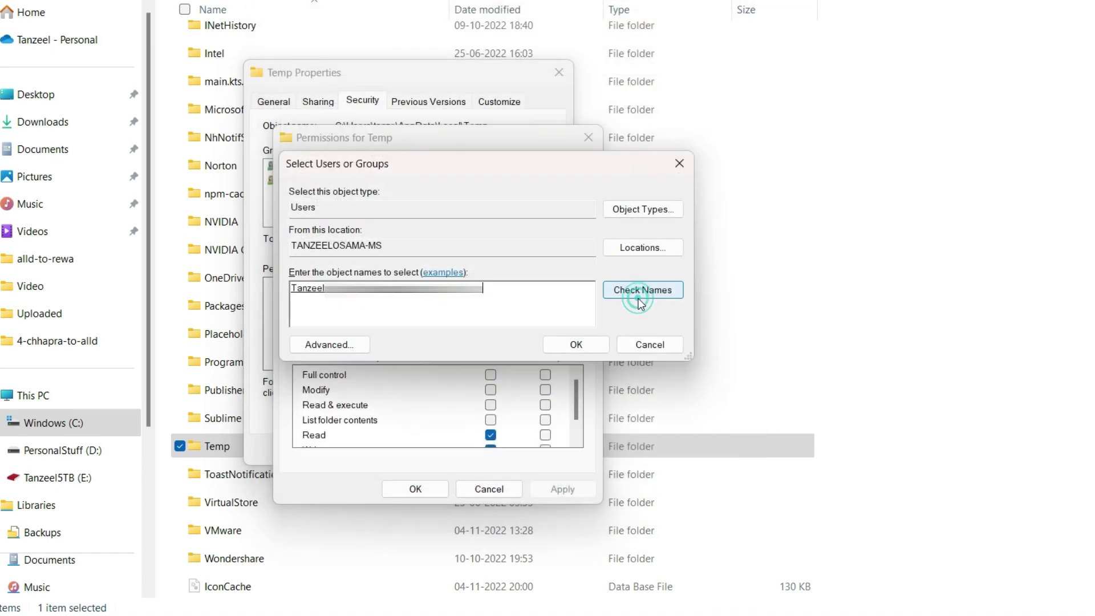
click(599, 344)
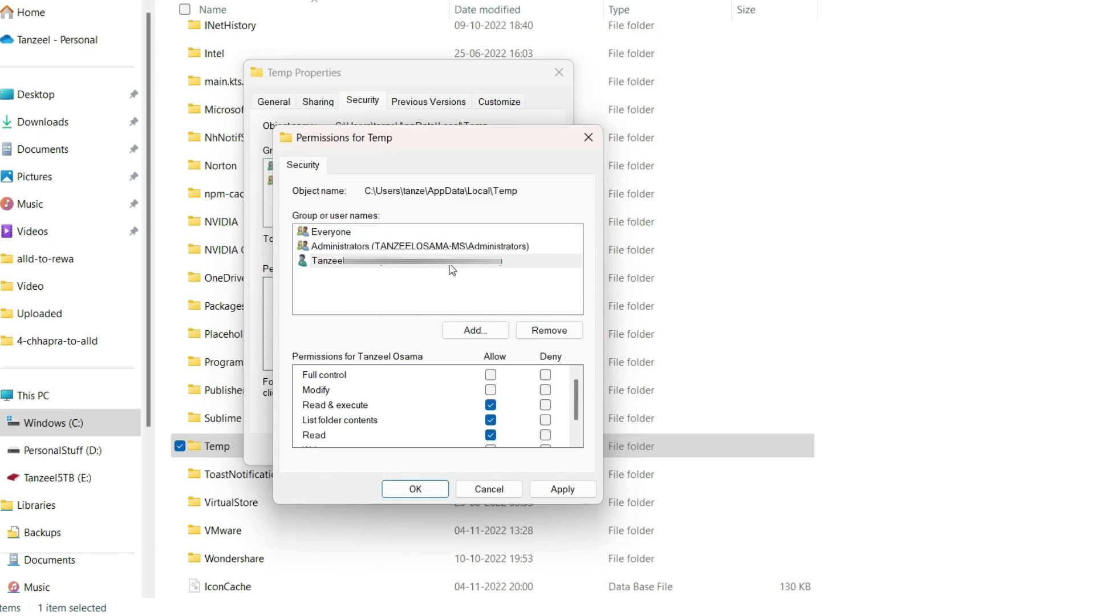
click(484, 264)
click(490, 374)
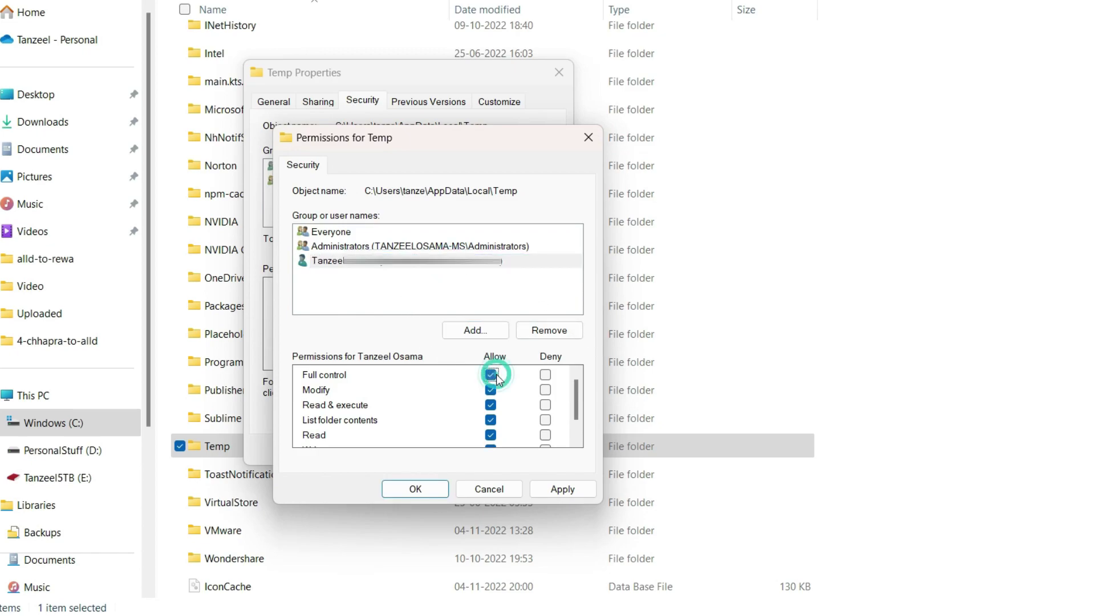
Apply the new permissions, continuing past each access-denied error on locked files
click(563, 489)
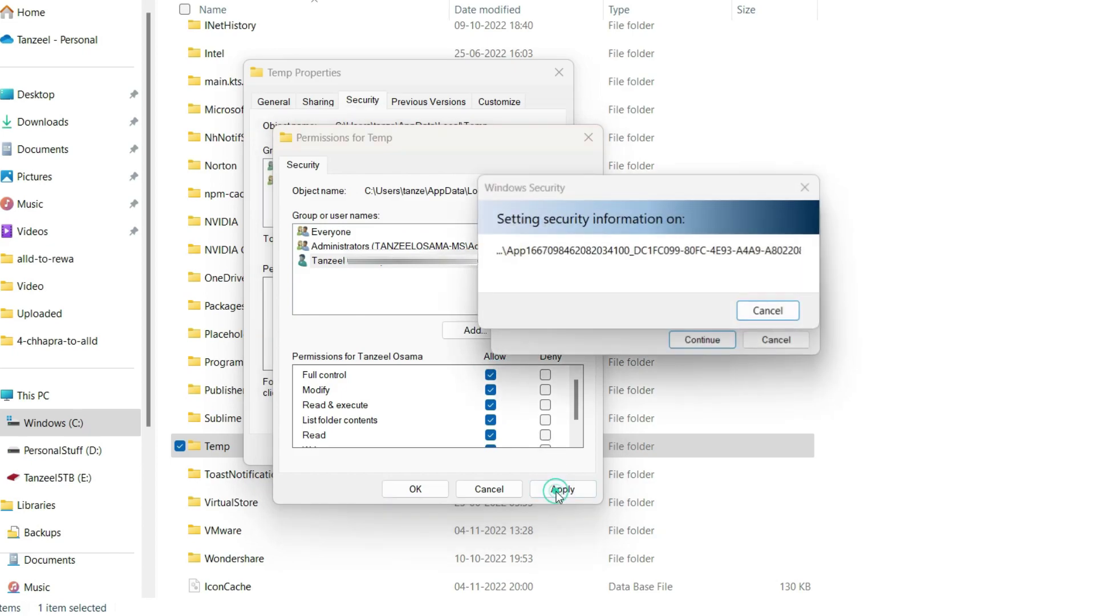
click(687, 340)
click(687, 340)
click(687, 340)
click(687, 340)
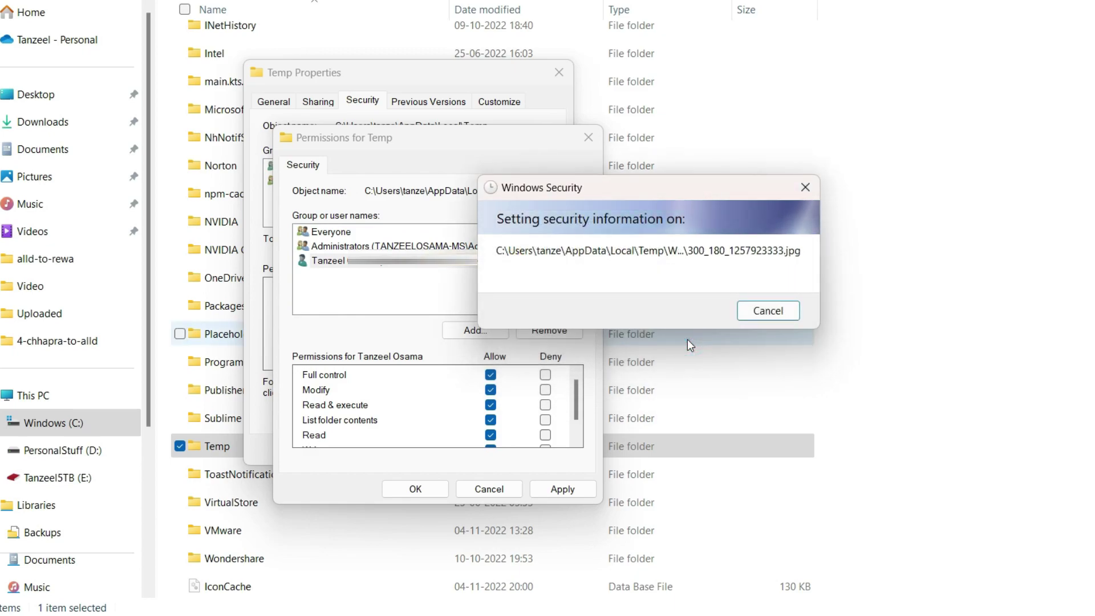
Skip the final access-denied error, close the permission windows, and return to Downloads
click(688, 338)
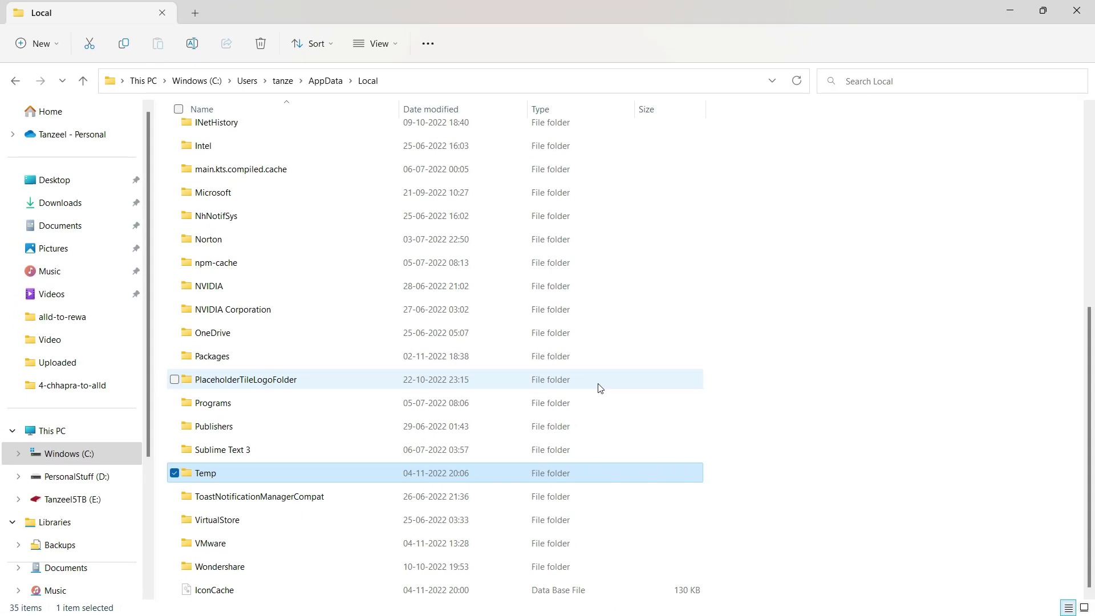
click(751, 382)
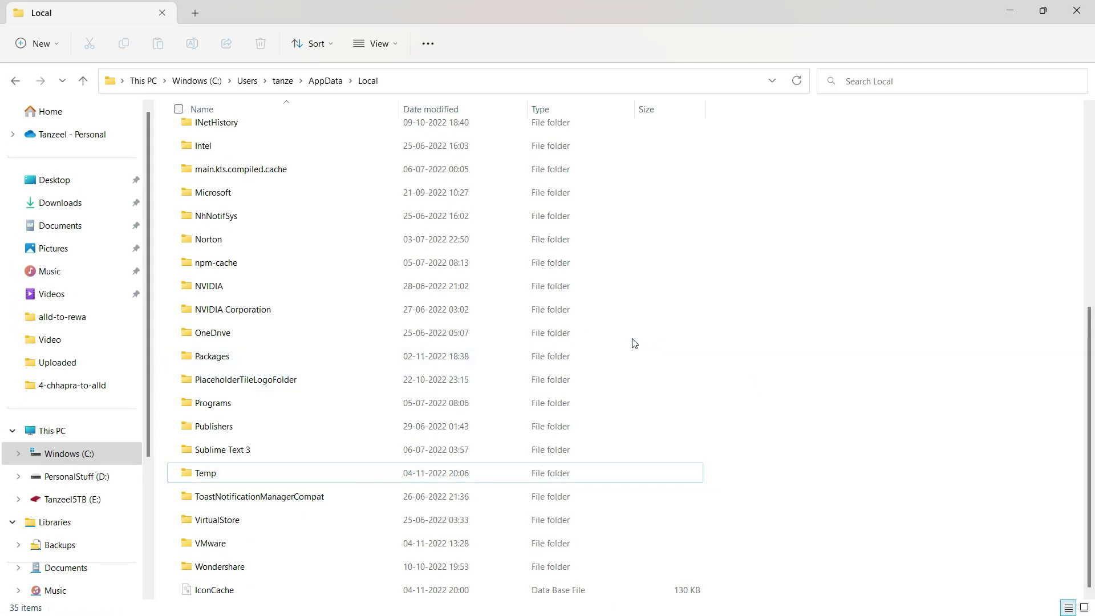
click(60, 204)
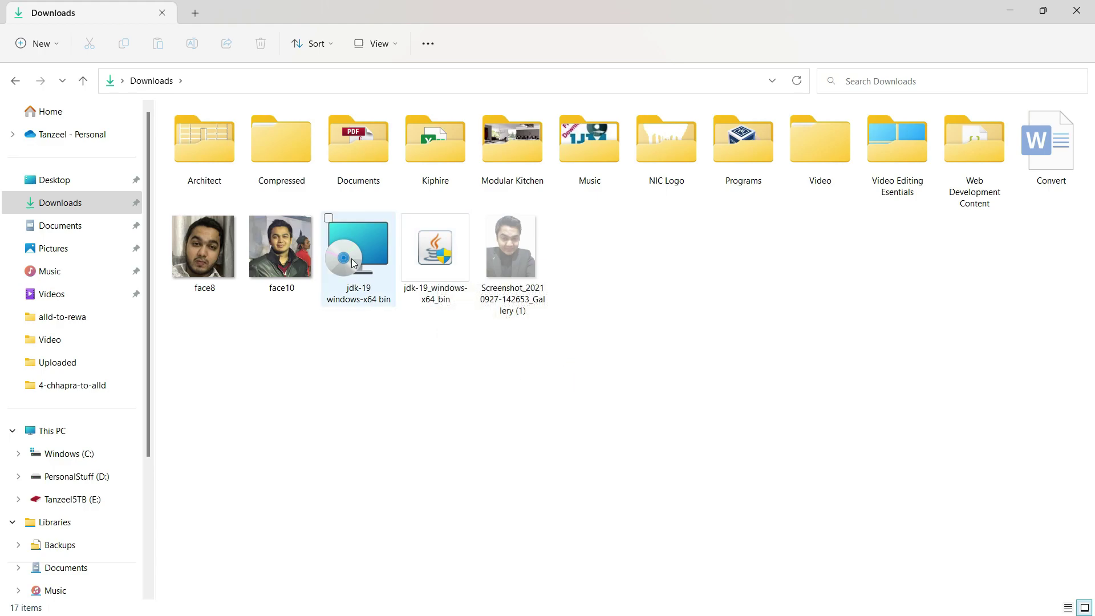
Launch the jdk-19 MSI, reach its destination folder page, then cancel the JDK 19.0.1 setup
mouse_move(351, 266)
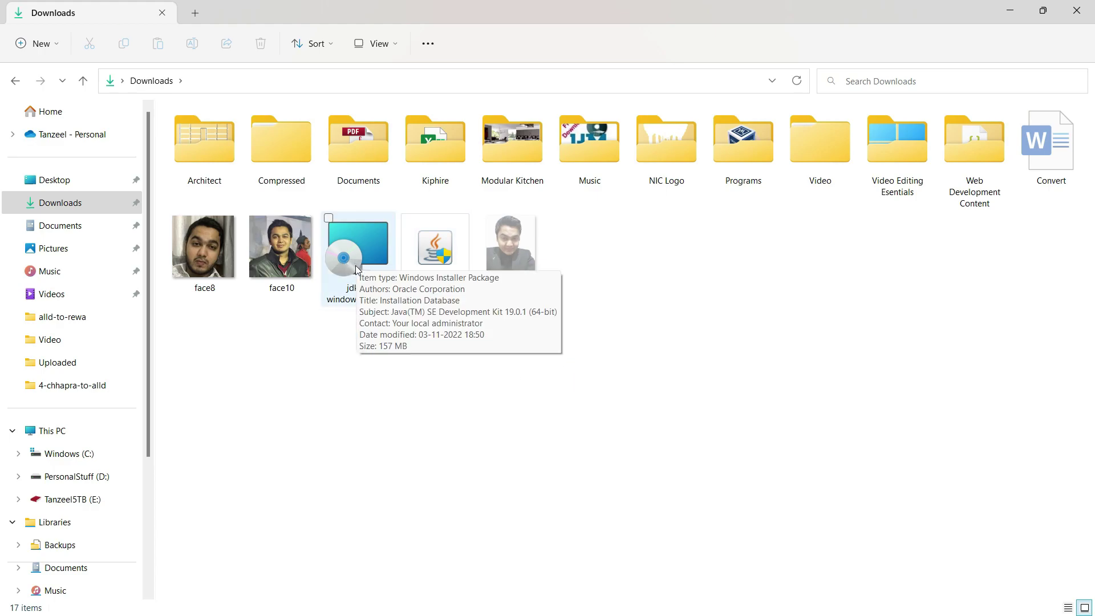
double_click(355, 265)
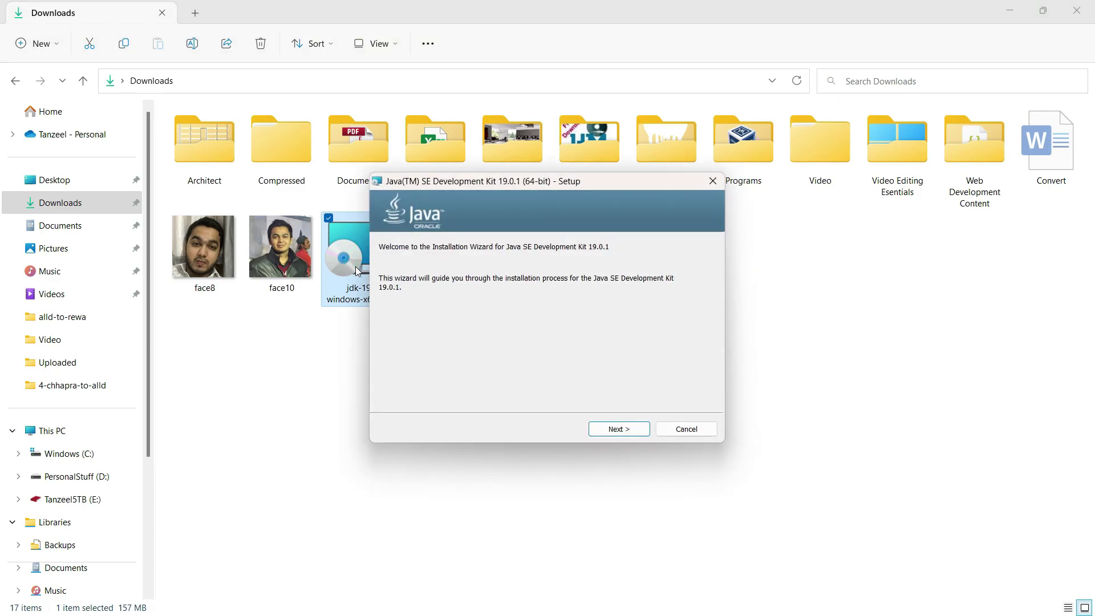
click(639, 435)
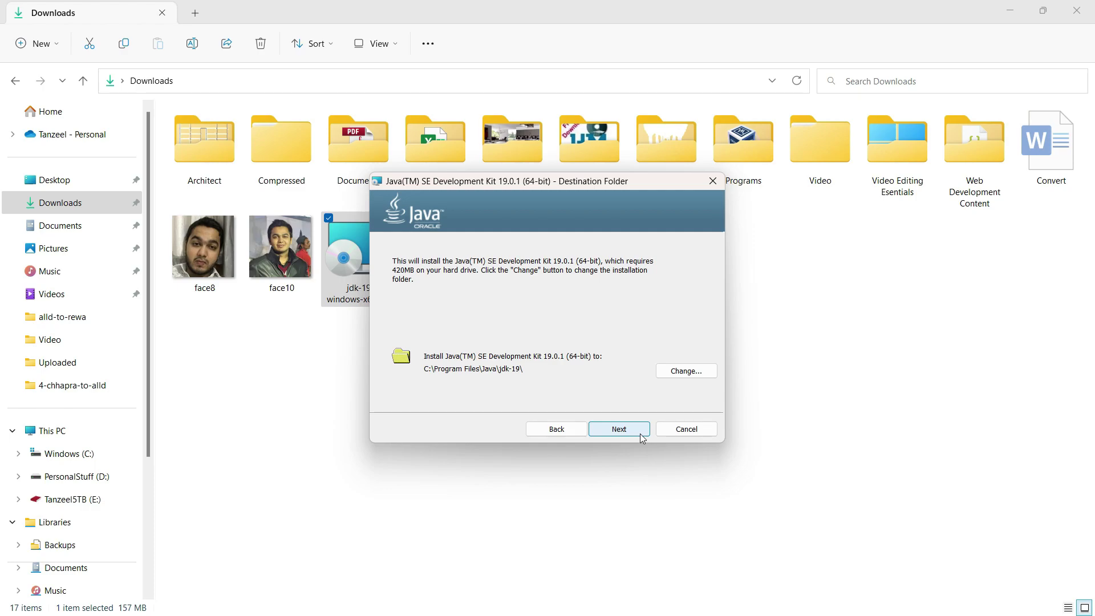
click(662, 433)
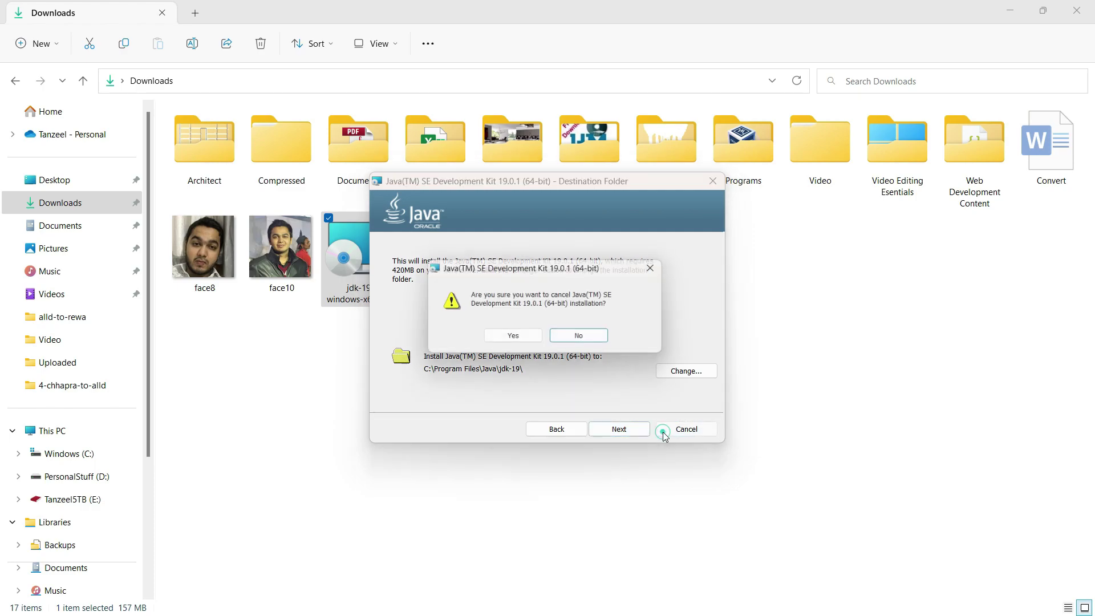
click(522, 338)
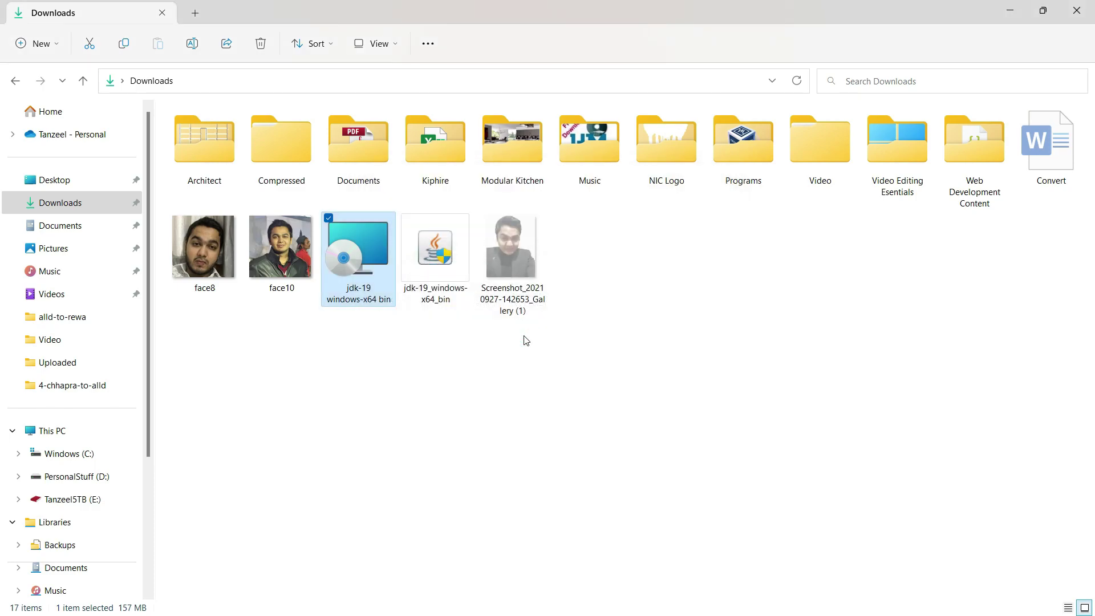